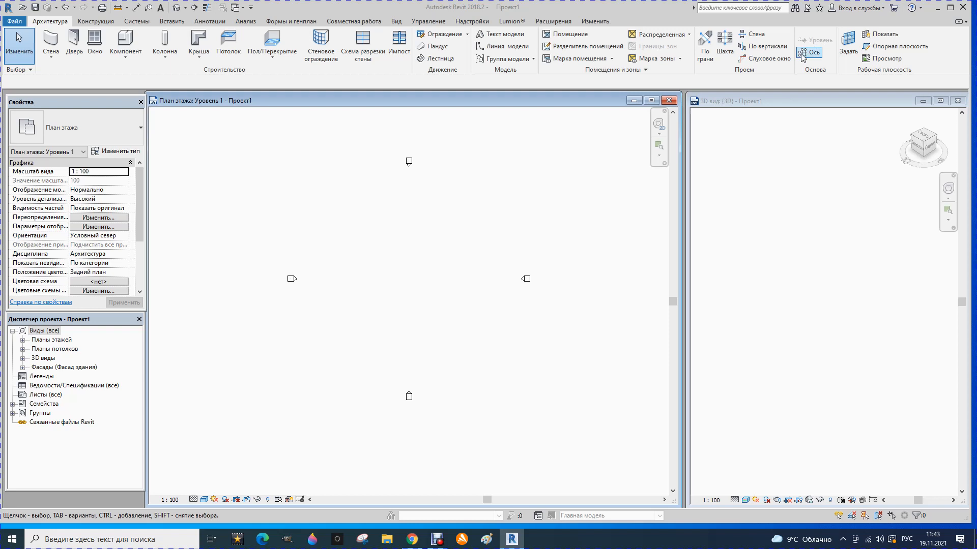
Draw a vertical grid axis downward between the elevation markers on the Level 1 floor plan, slightly west of the centre
{"action": "left_click", "coordinate": [810, 52]}
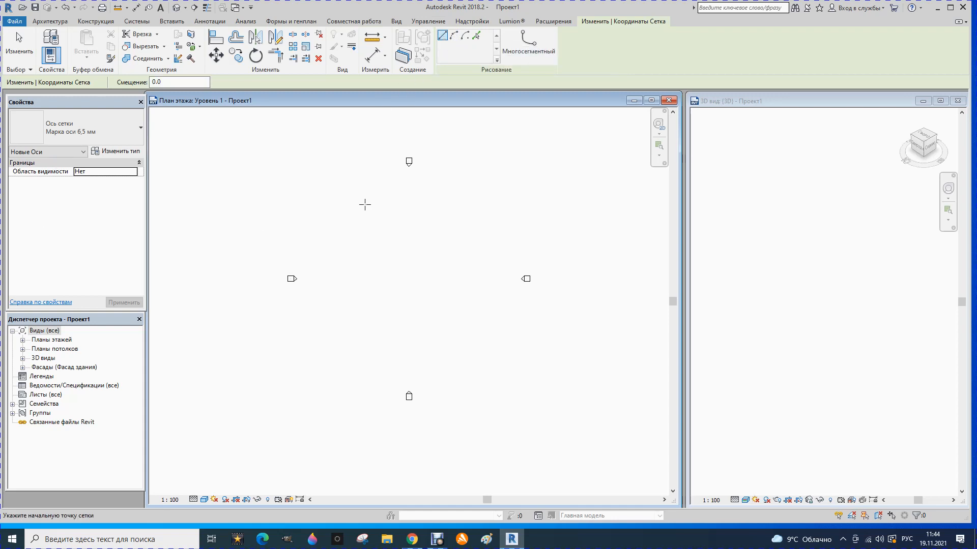
{"action": "left_click", "coordinate": [364, 204]}
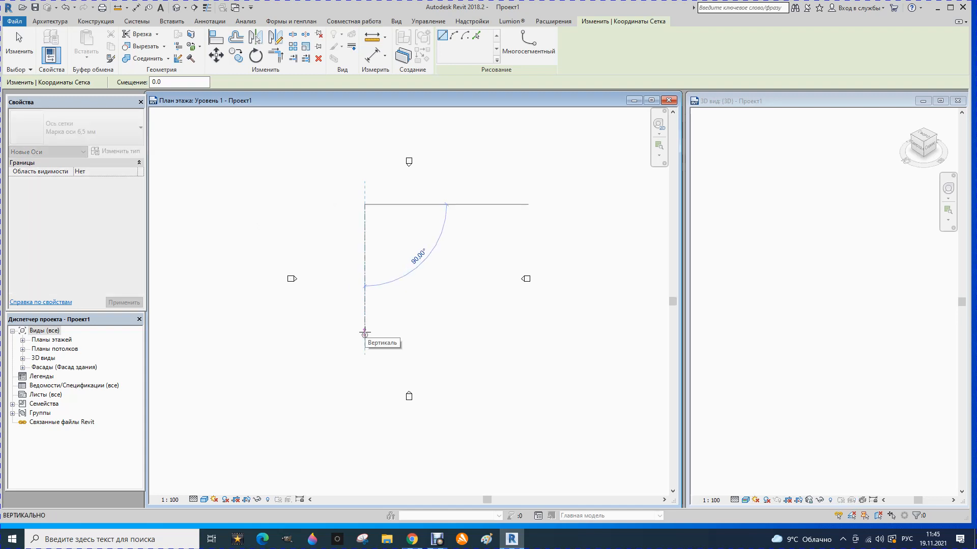
{"action": "left_click", "coordinate": [365, 333]}
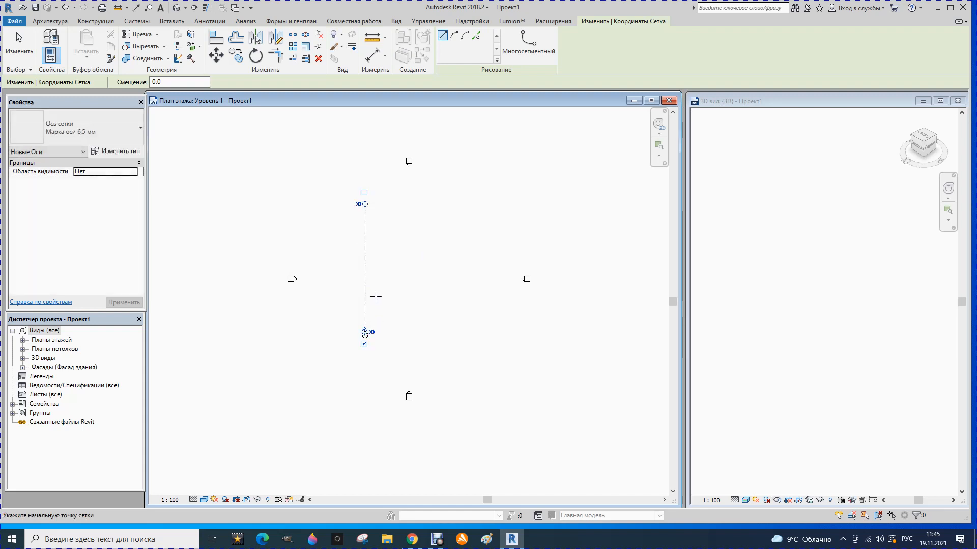
Rename the vertical grid axis to 1 in its bubble
{"action": "scroll", "coordinate": [367, 338], "scroll_direction": "up", "scroll_amount": 4}
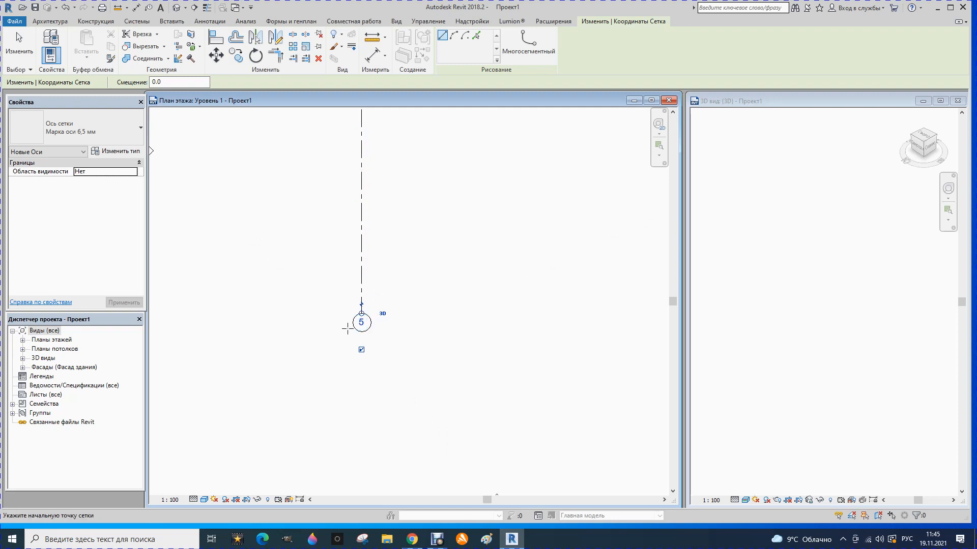
{"action": "scroll", "coordinate": [362, 336], "scroll_direction": "down", "scroll_amount": 3}
{"action": "scroll", "coordinate": [362, 336], "scroll_direction": "down", "scroll_amount": 2}
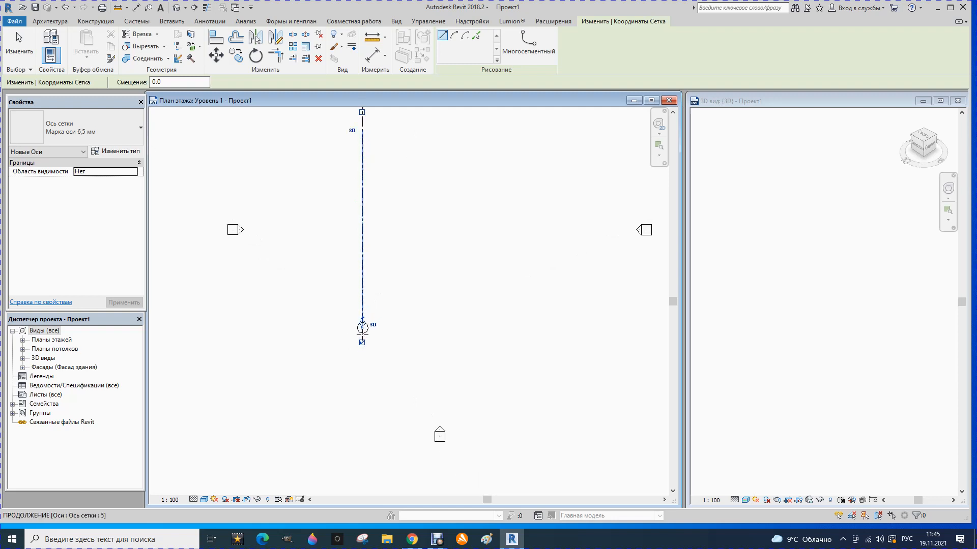
{"action": "scroll", "coordinate": [359, 333], "scroll_direction": "up", "scroll_amount": 3}
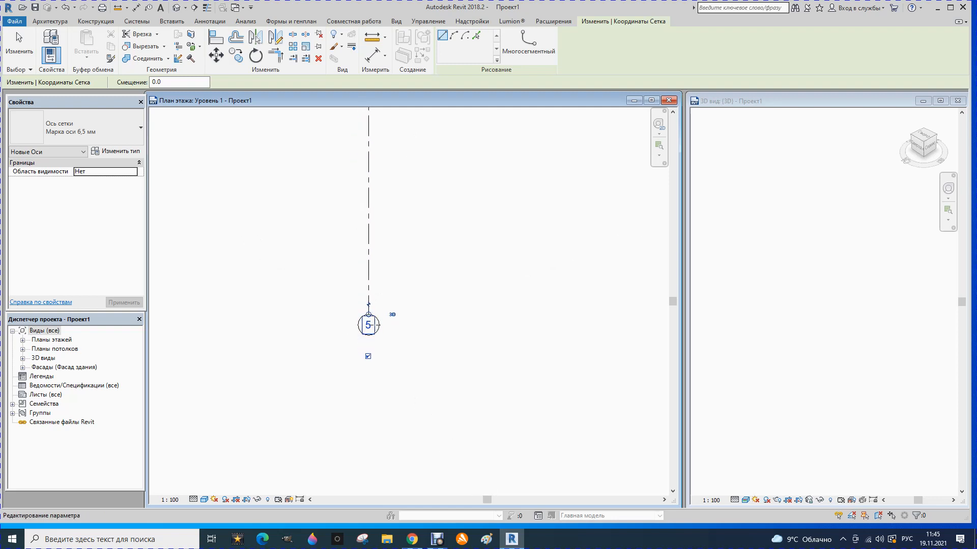
{"action": "left_click", "coordinate": [369, 325]}
{"action": "type", "text": "1"}
{"action": "left_click", "coordinate": [291, 383]}
Draw a second vertical grid axis about 7000 mm east of axis 1, with both ends aligned to it
{"action": "scroll", "coordinate": [350, 374], "scroll_direction": "down", "scroll_amount": 4}
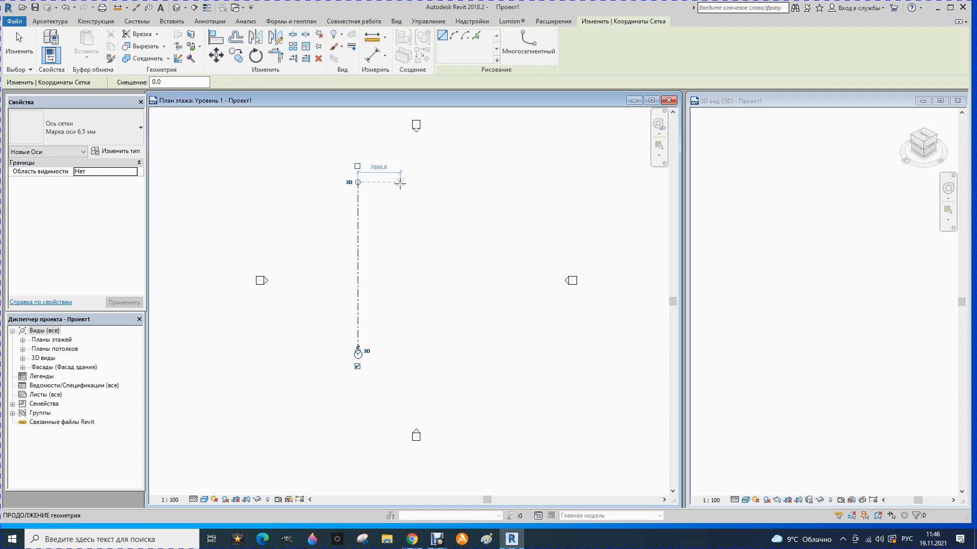
{"action": "left_click", "coordinate": [400, 182]}
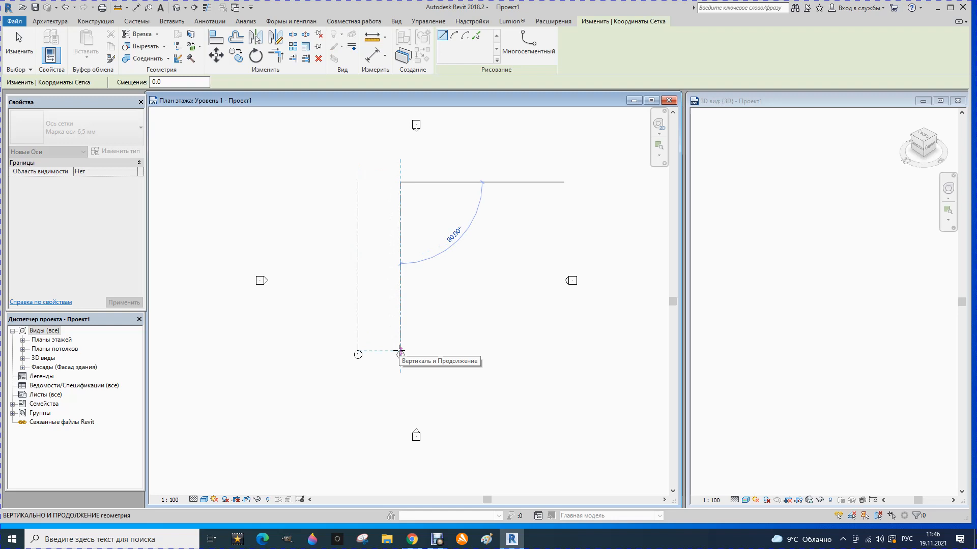
{"action": "left_click", "coordinate": [400, 351]}
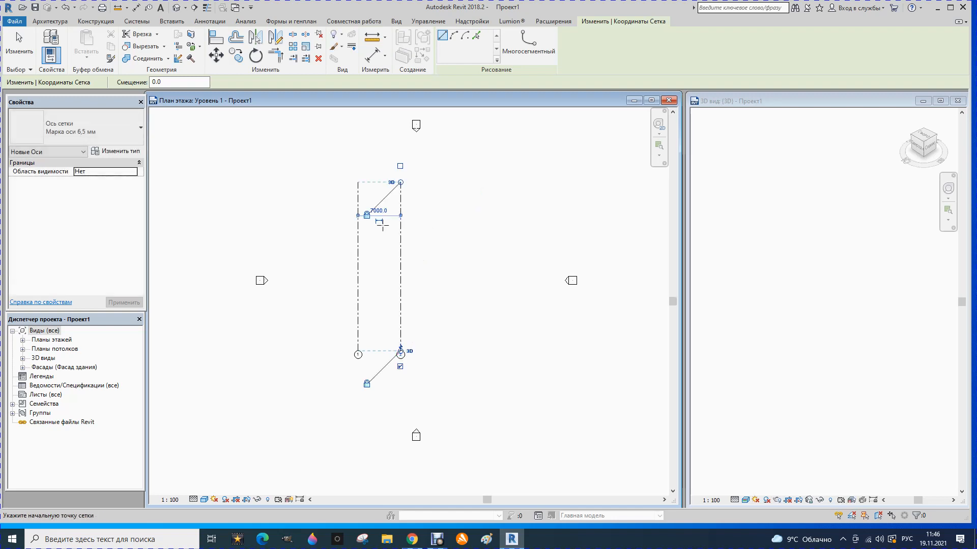
{"action": "key", "text": "Escape"}
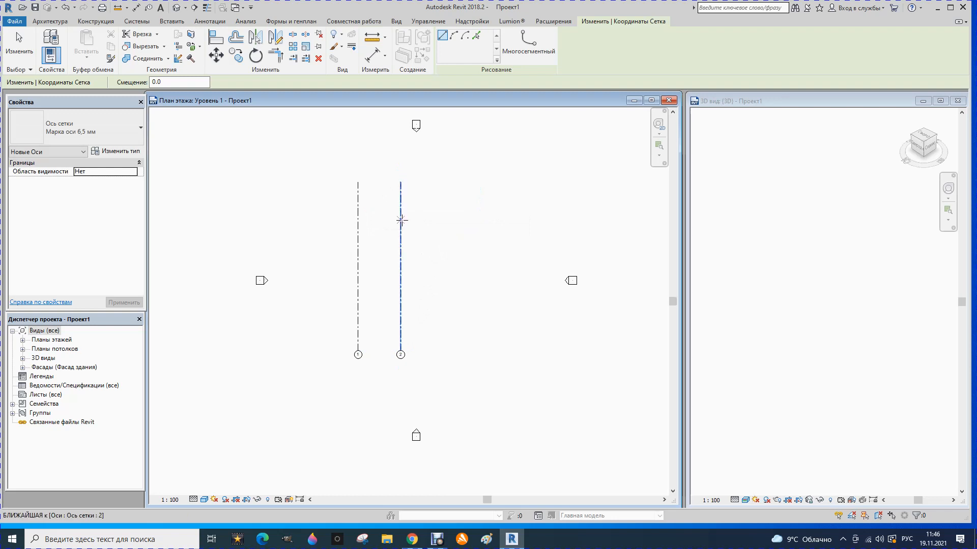
{"action": "key", "text": "Escape"}
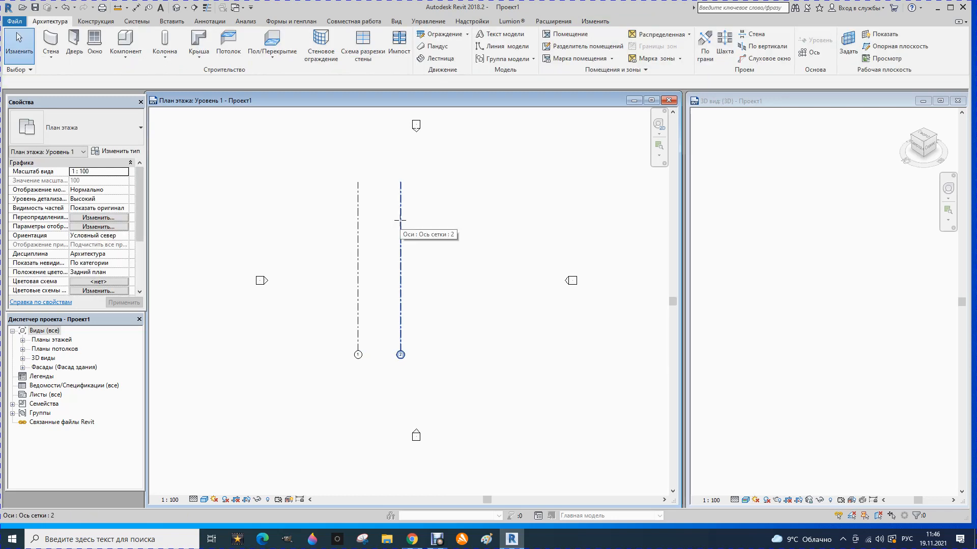
Set the distance between axes 1 and 2 to 10000 mm by moving axis 2
{"action": "left_click", "coordinate": [400, 219]}
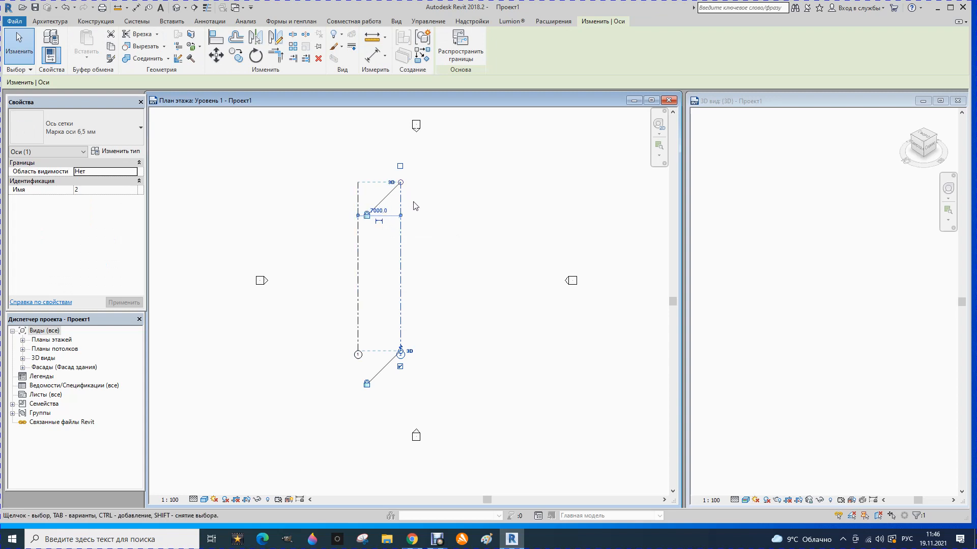
{"action": "left_click", "coordinate": [379, 211]}
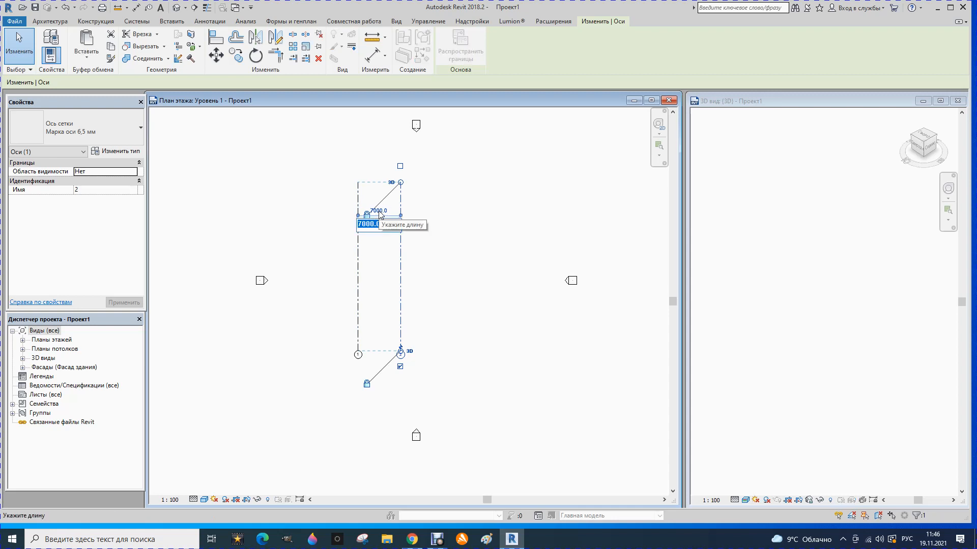
{"action": "type", "text": "10"}
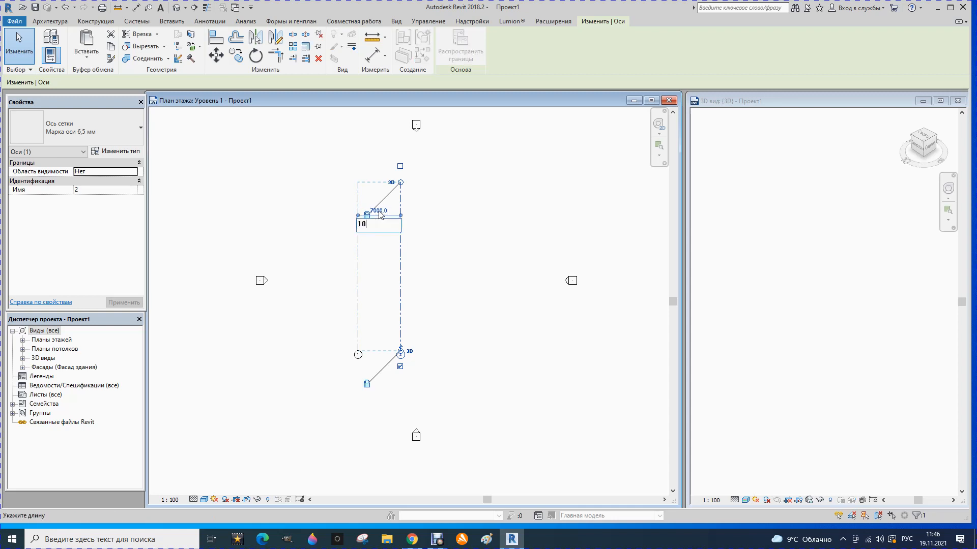
{"action": "type", "text": "000"}
{"action": "key", "text": "Return"}
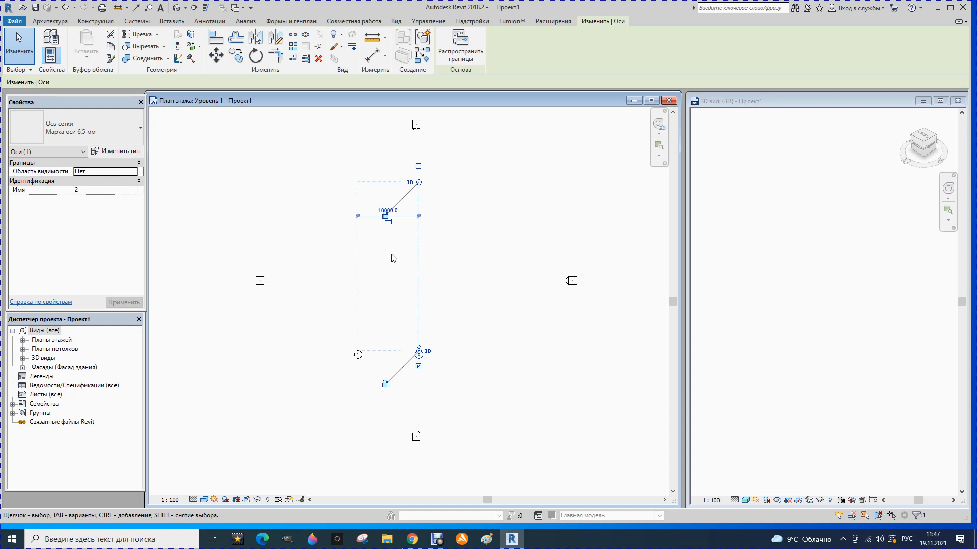
{"action": "key", "text": "Escape"}
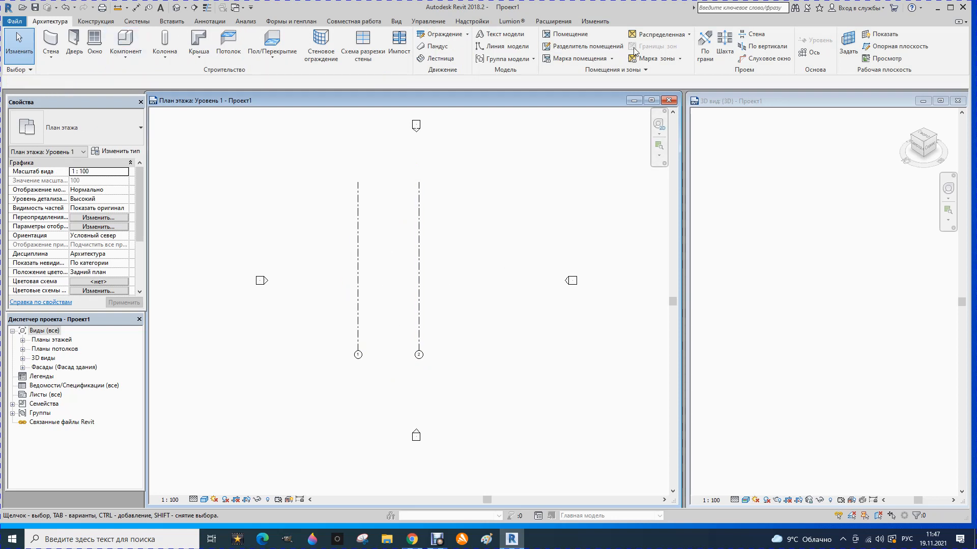
Draw a horizontal grid axis from east to west across axes 1 and 2, just above their bubbles
{"action": "left_click", "coordinate": [810, 51]}
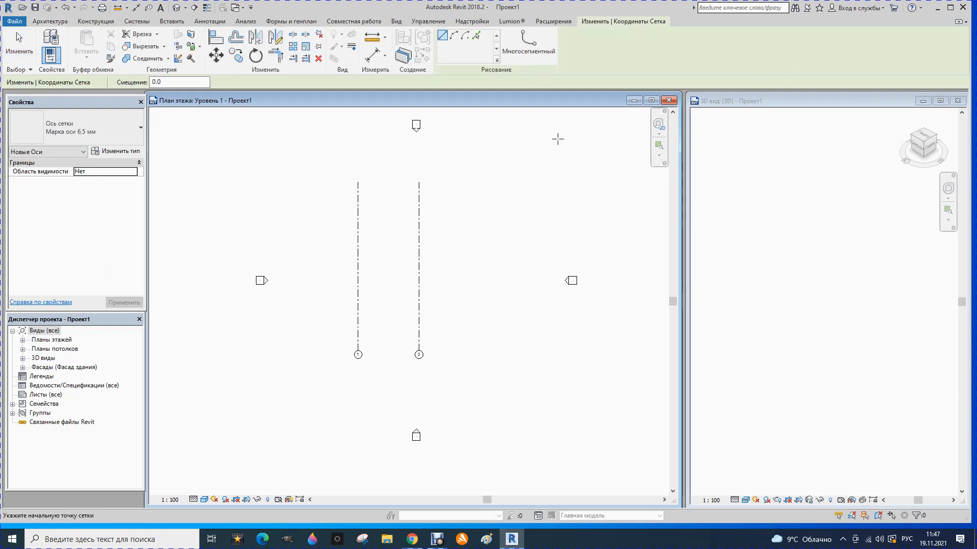
{"action": "left_click", "coordinate": [455, 325]}
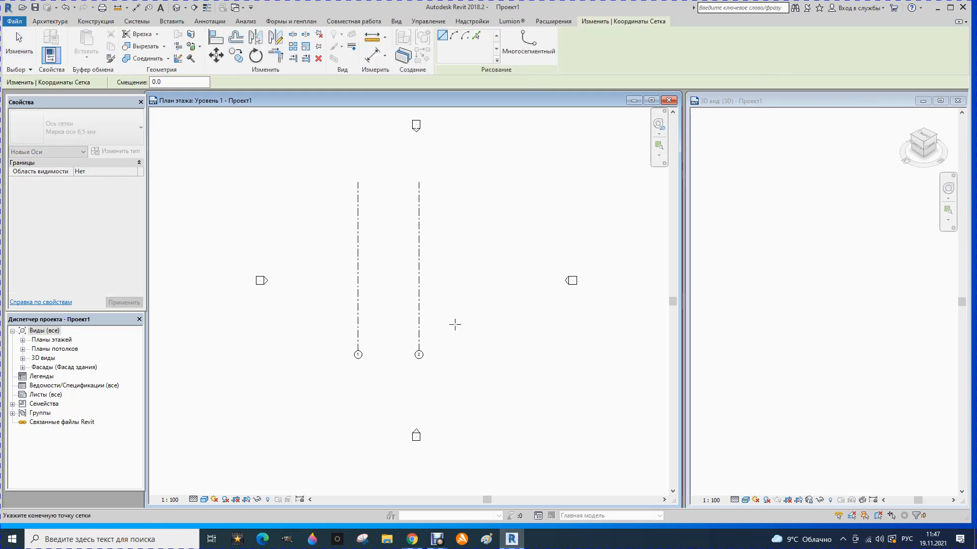
{"action": "left_click", "coordinate": [328, 324]}
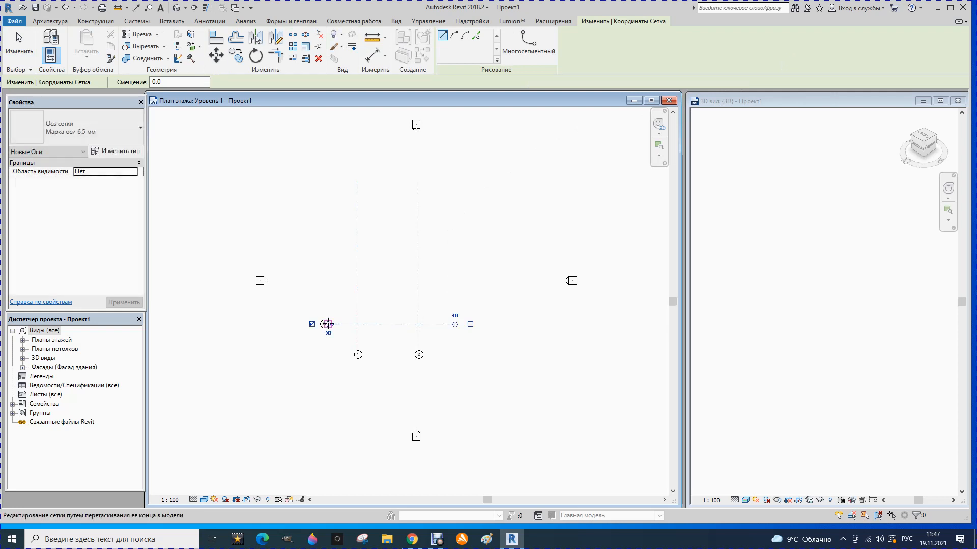
Rename the horizontal grid axis to А in its bubble
{"action": "scroll", "coordinate": [325, 332], "scroll_direction": "up", "scroll_amount": 2}
{"action": "scroll", "coordinate": [324, 333], "scroll_direction": "up", "scroll_amount": 2}
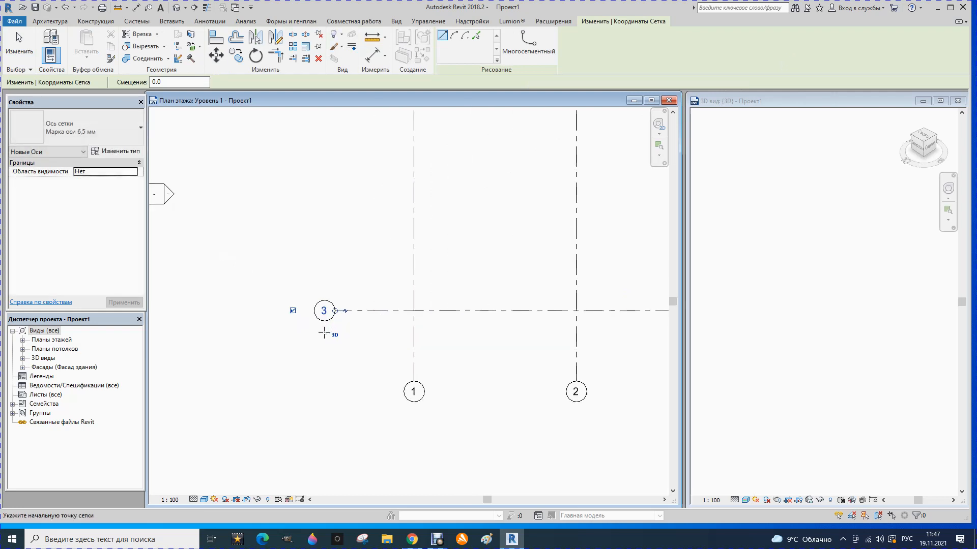
{"action": "left_click", "coordinate": [324, 310]}
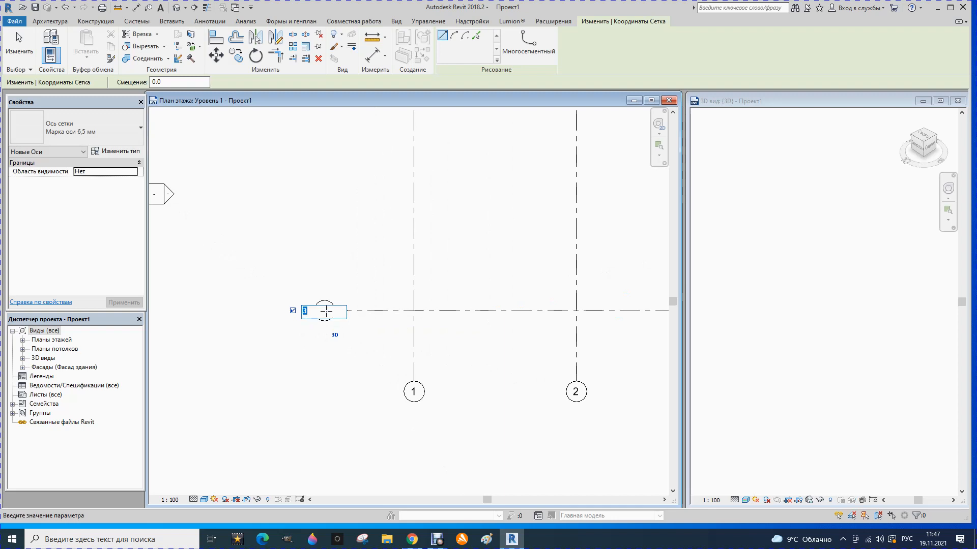
{"action": "type", "text": "А"}
{"action": "left_click", "coordinate": [299, 375]}
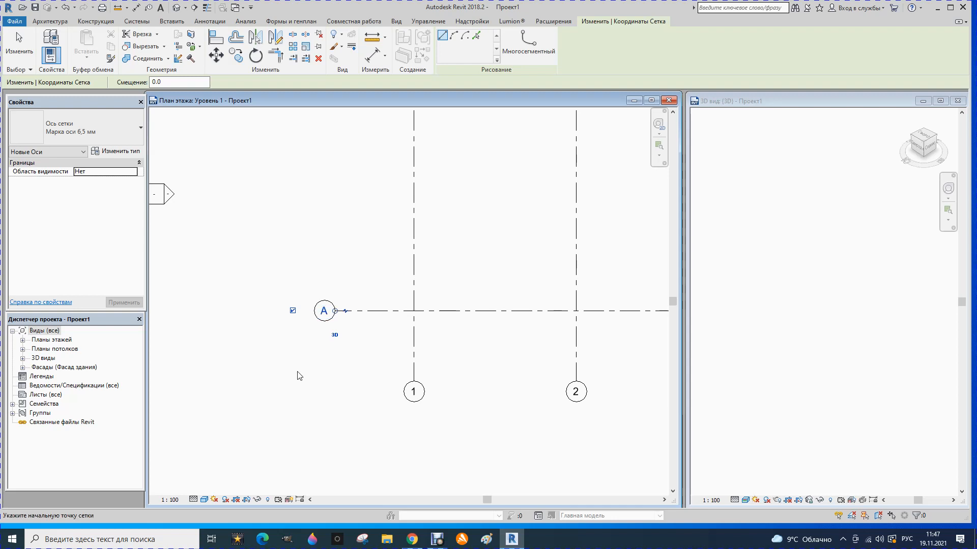
Draw a second horizontal grid axis about 12100 mm above axis А, with both ends aligned to it
{"action": "scroll", "coordinate": [300, 375], "scroll_direction": "down", "scroll_amount": 3}
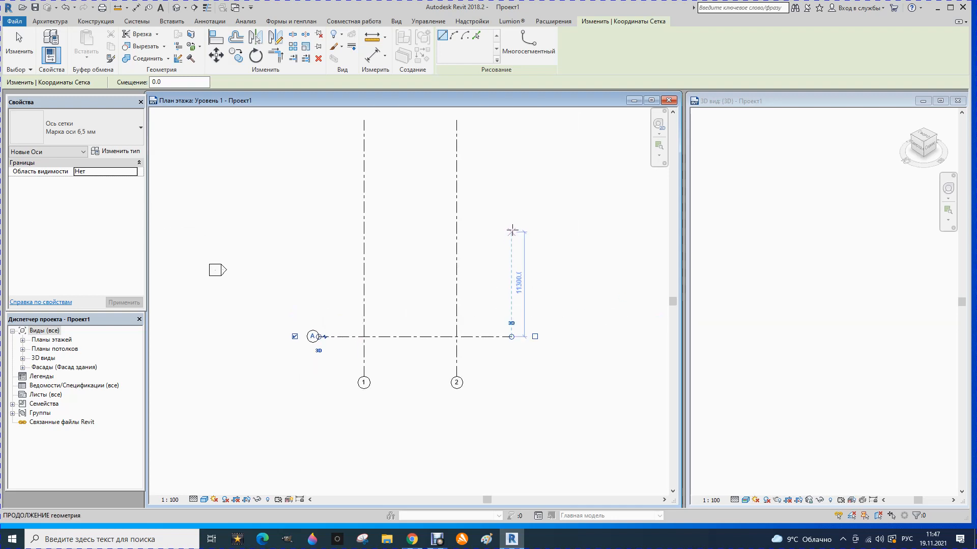
{"action": "left_click", "coordinate": [512, 225]}
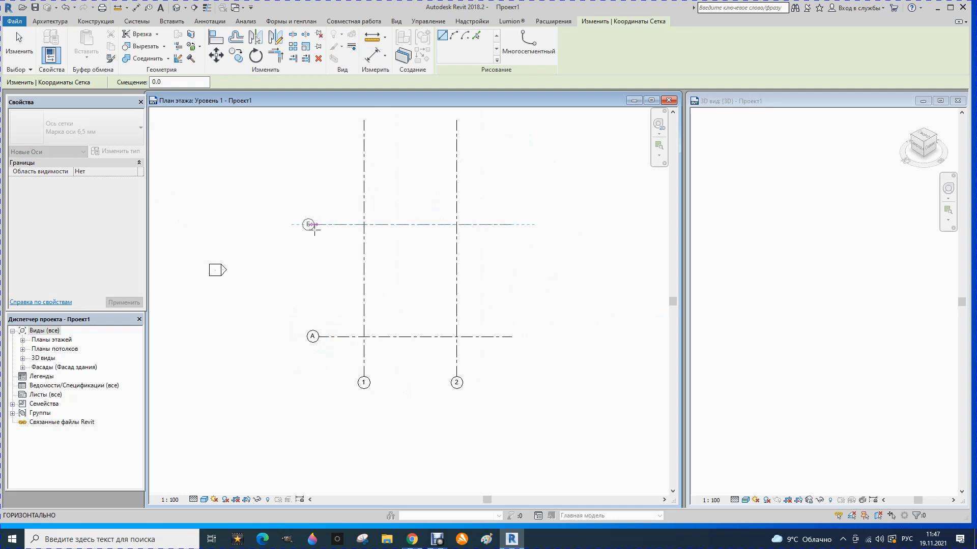
{"action": "left_click", "coordinate": [314, 227]}
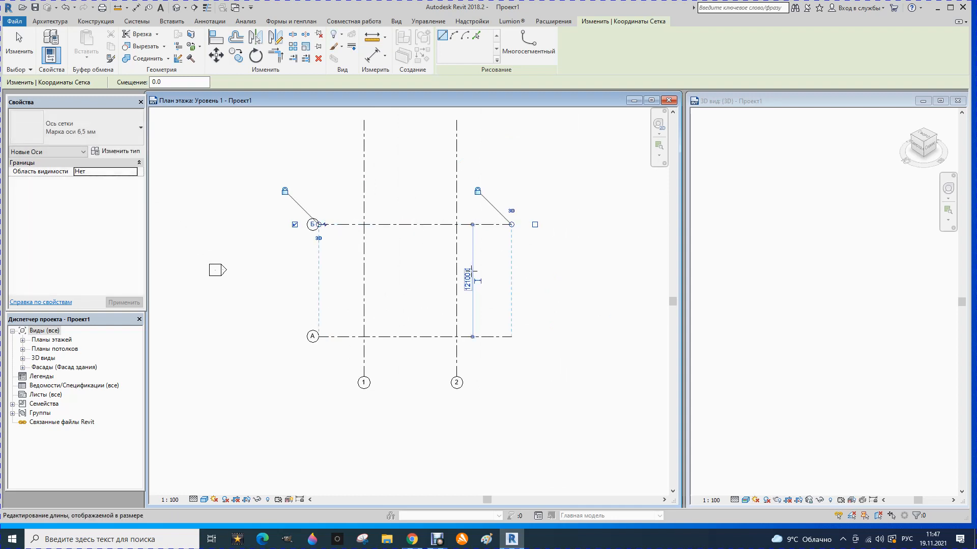
Set the distance between axes А and Б to 10000 mm and finish the grid command
{"action": "left_click", "coordinate": [478, 280]}
{"action": "type", "text": "12"}
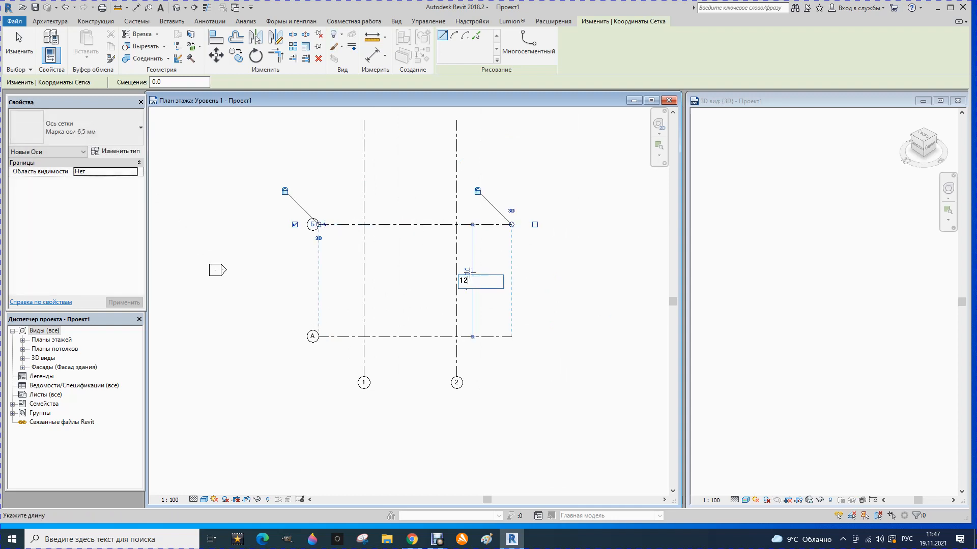
{"action": "key", "text": "BackSpace"}
{"action": "type", "text": "0000"}
{"action": "key", "text": "Return"}
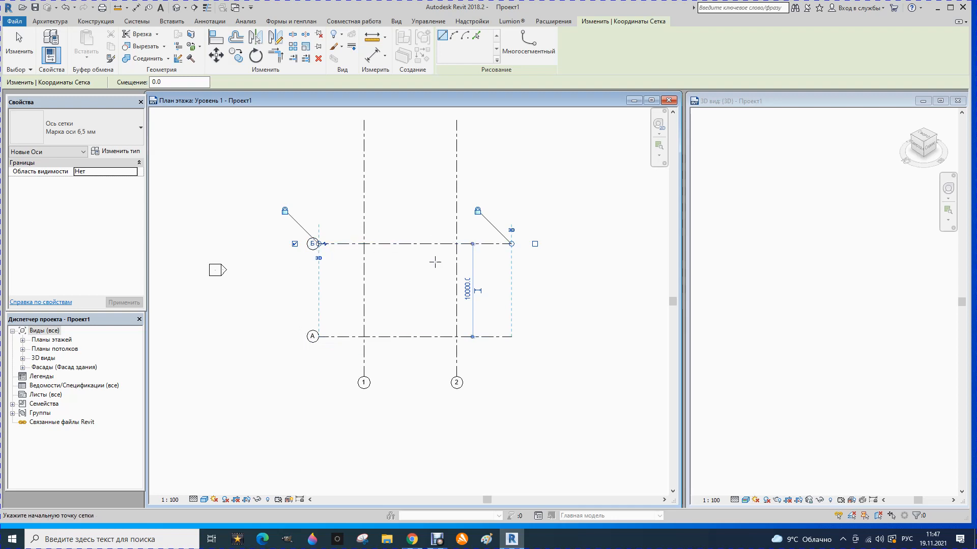
{"action": "key", "text": "Escape"}
{"action": "key", "text": "Escape"}
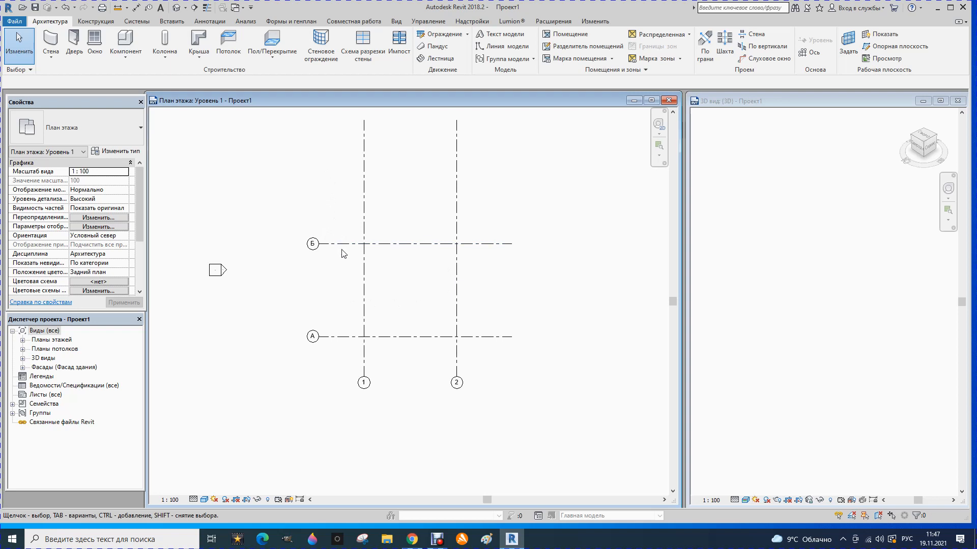
Select axis 2 and turn on the bubble at its upper end
{"action": "scroll", "coordinate": [345, 255], "scroll_direction": "down", "scroll_amount": 2}
{"action": "scroll", "coordinate": [344, 255], "scroll_direction": "down", "scroll_amount": 2}
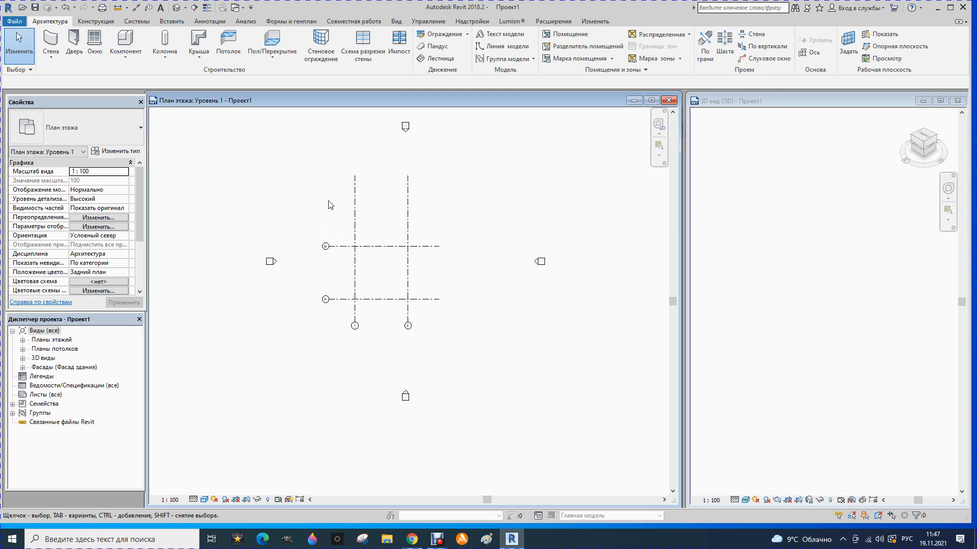
{"action": "scroll", "coordinate": [336, 214], "scroll_direction": "up", "scroll_amount": 3}
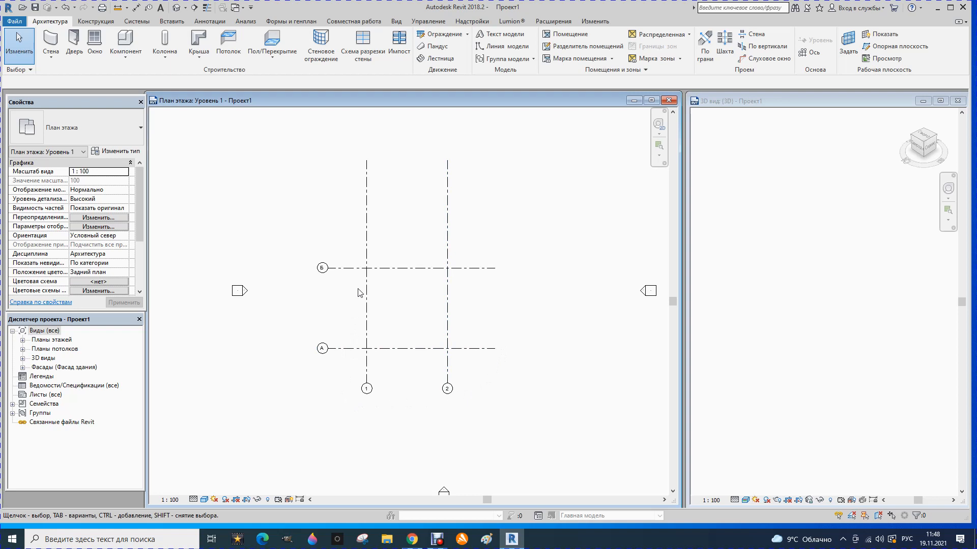
{"action": "scroll", "coordinate": [446, 266], "scroll_direction": "down", "scroll_amount": 1}
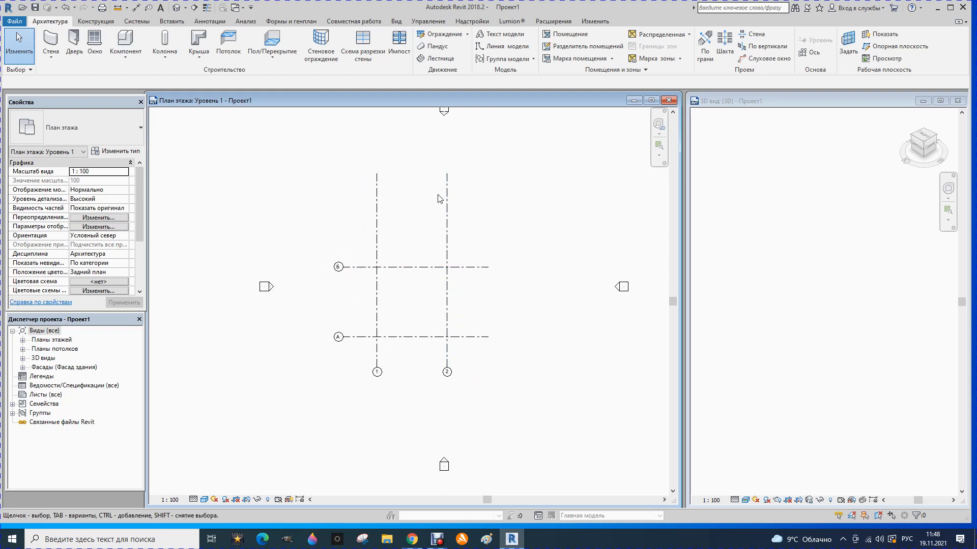
{"action": "left_click", "coordinate": [447, 220]}
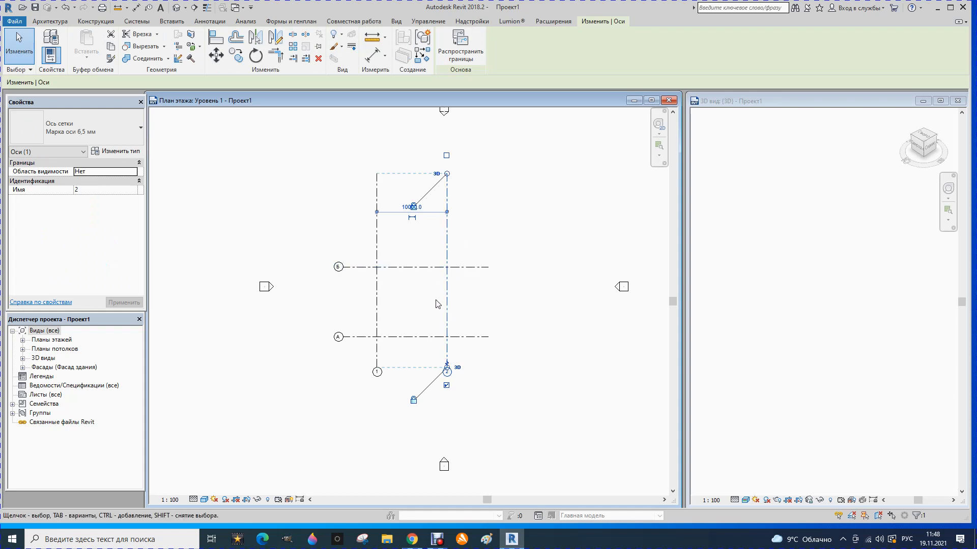
{"action": "scroll", "coordinate": [436, 179], "scroll_direction": "up", "scroll_amount": 4}
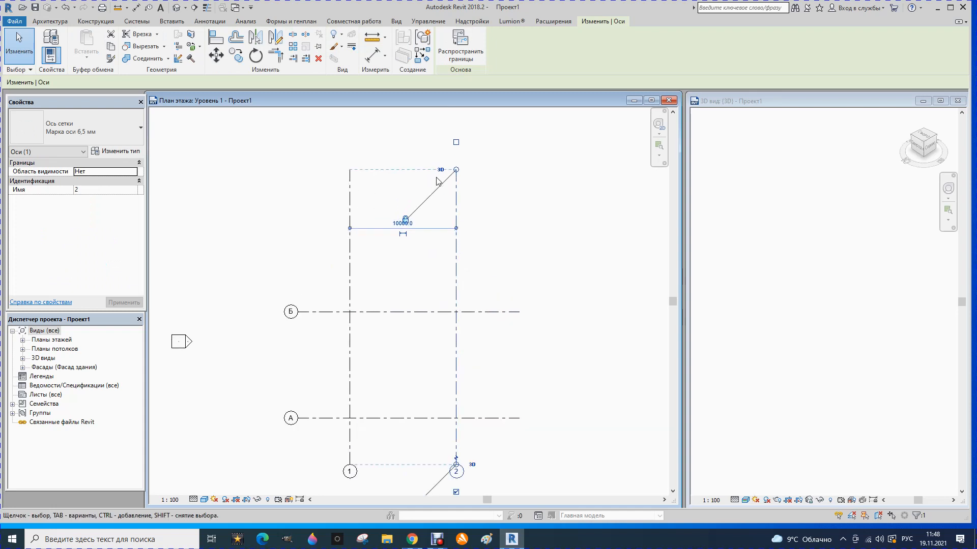
{"action": "scroll", "coordinate": [443, 179], "scroll_direction": "down", "scroll_amount": 2}
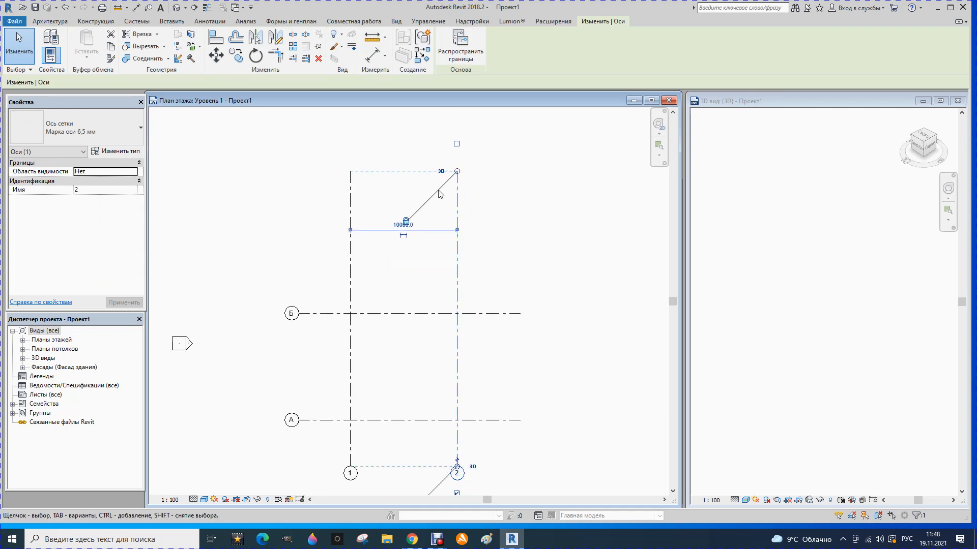
{"action": "left_click", "coordinate": [457, 144]}
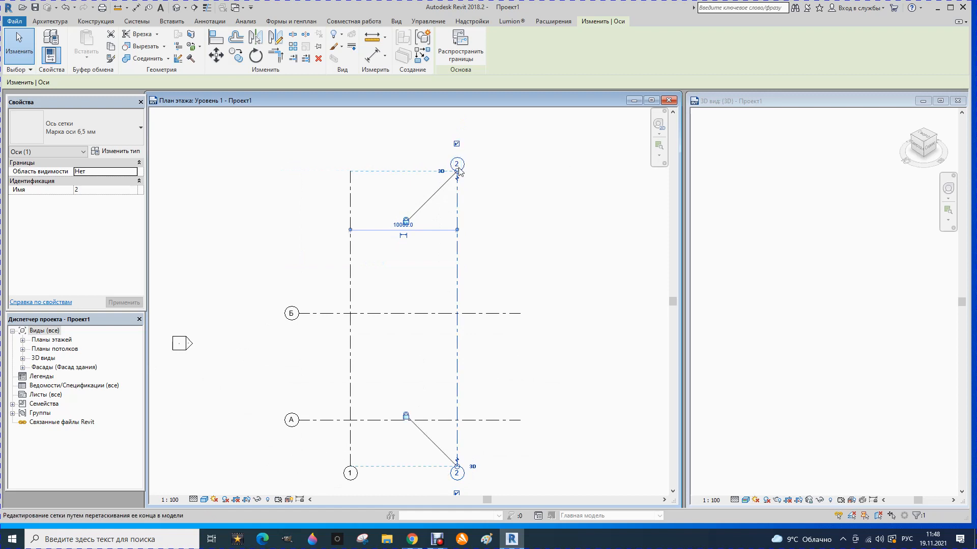
Turn off the bubble at axis 2's upper end and shorten the aligned axes 1 and 2 to end just above axis Б
{"action": "left_click", "coordinate": [456, 144]}
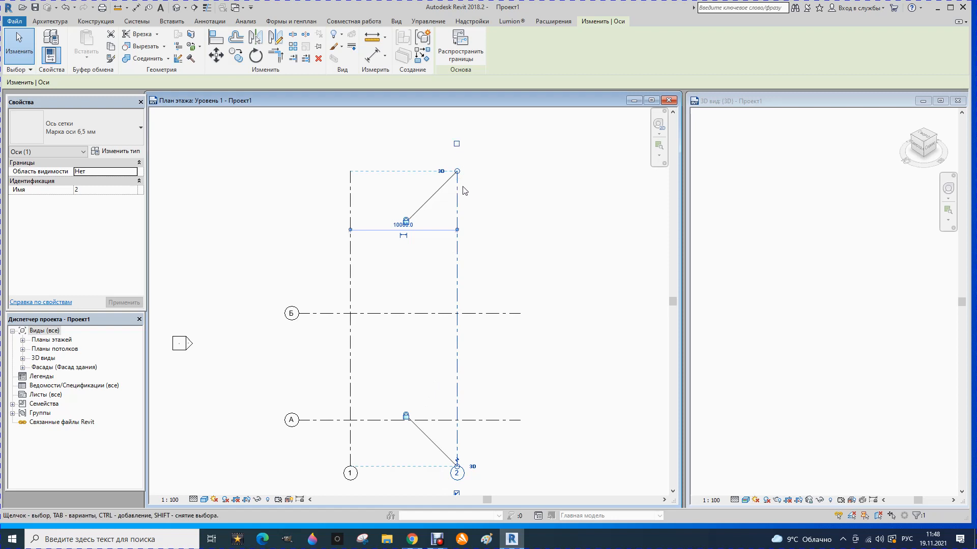
{"action": "scroll", "coordinate": [458, 184], "scroll_direction": "down", "scroll_amount": 1}
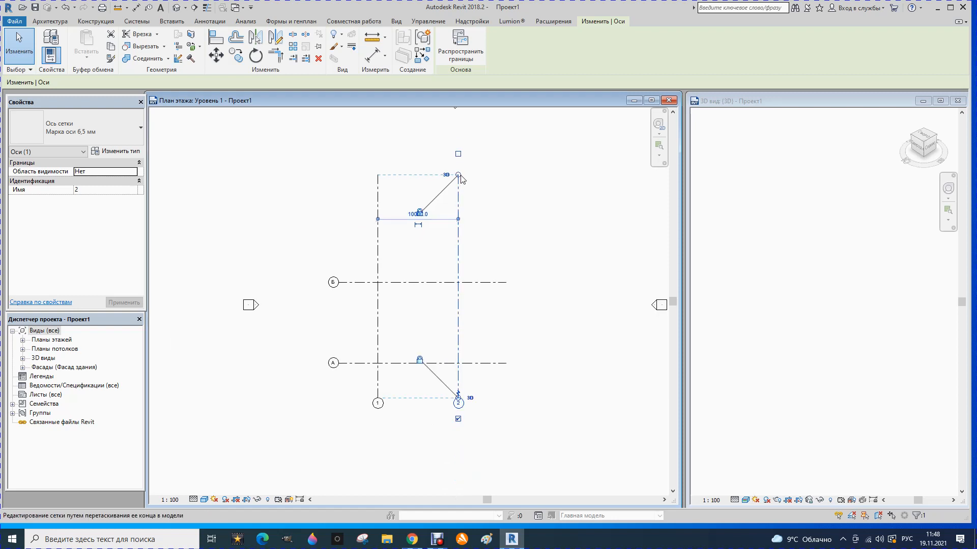
{"action": "scroll", "coordinate": [459, 176], "scroll_direction": "up", "scroll_amount": 2}
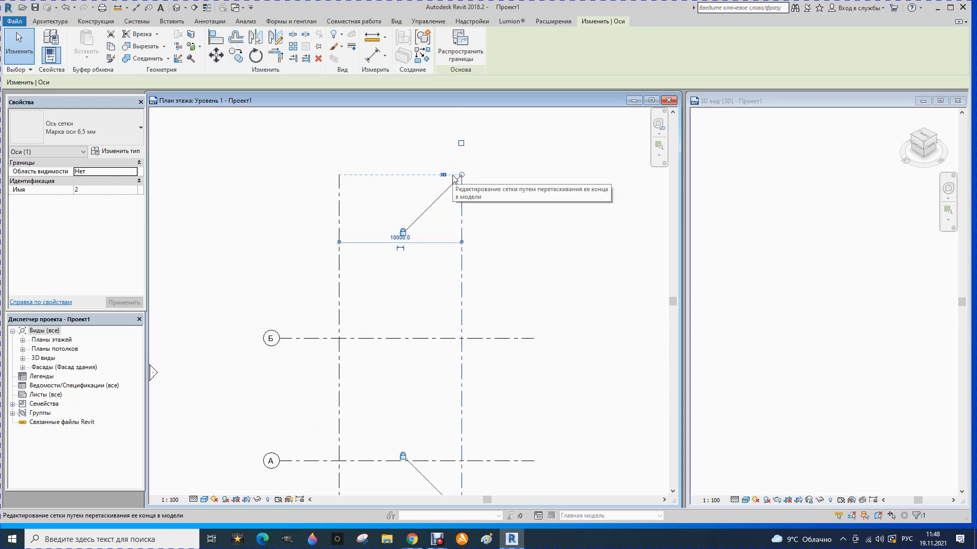
{"action": "left_click_drag", "start_coordinate": [461, 176], "coordinate": [462, 290]}
{"action": "scroll", "coordinate": [469, 251], "scroll_direction": "down", "scroll_amount": 2}
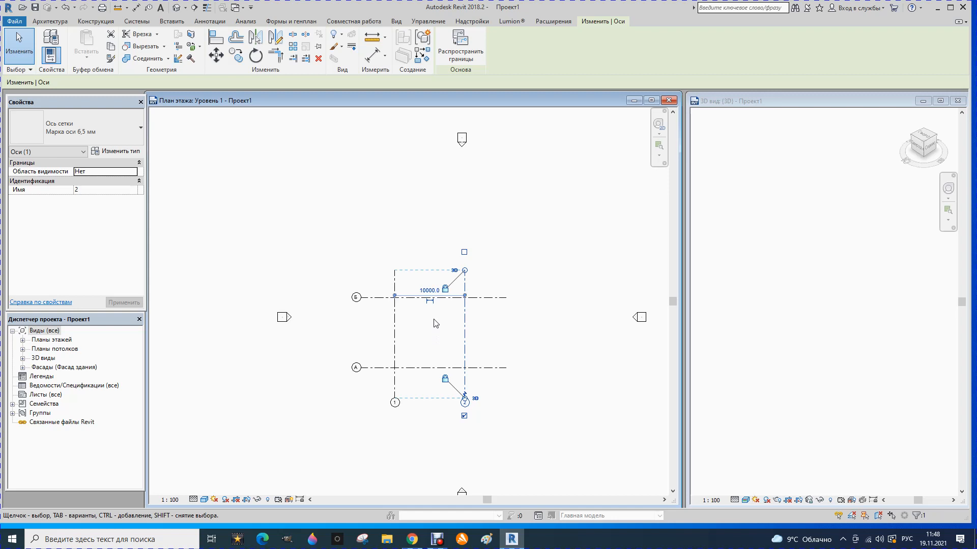
Add an elbow to axis 2 at its lower bubble
{"action": "scroll", "coordinate": [436, 326], "scroll_direction": "down", "scroll_amount": 1}
{"action": "scroll", "coordinate": [458, 407], "scroll_direction": "up", "scroll_amount": 5}
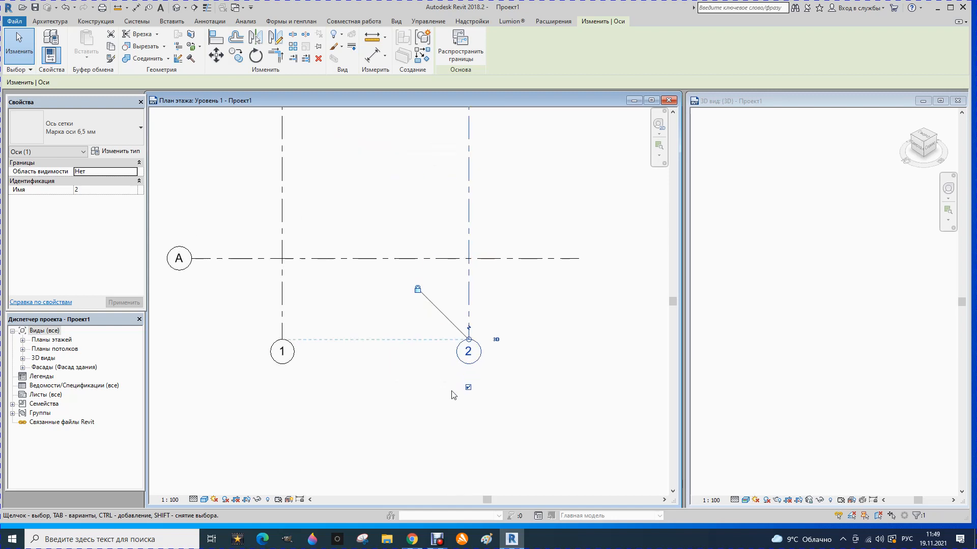
{"action": "scroll", "coordinate": [485, 331], "scroll_direction": "up", "scroll_amount": 2}
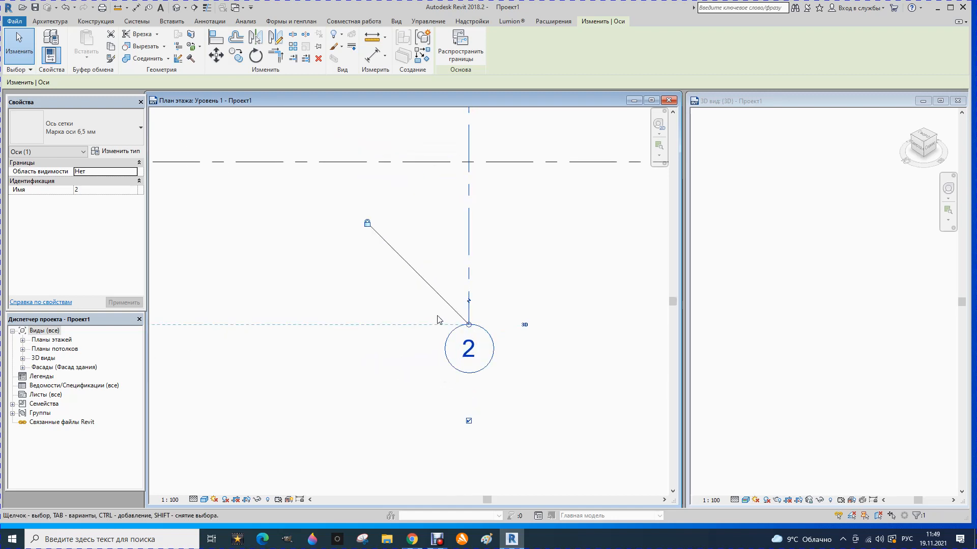
{"action": "left_click", "coordinate": [469, 303]}
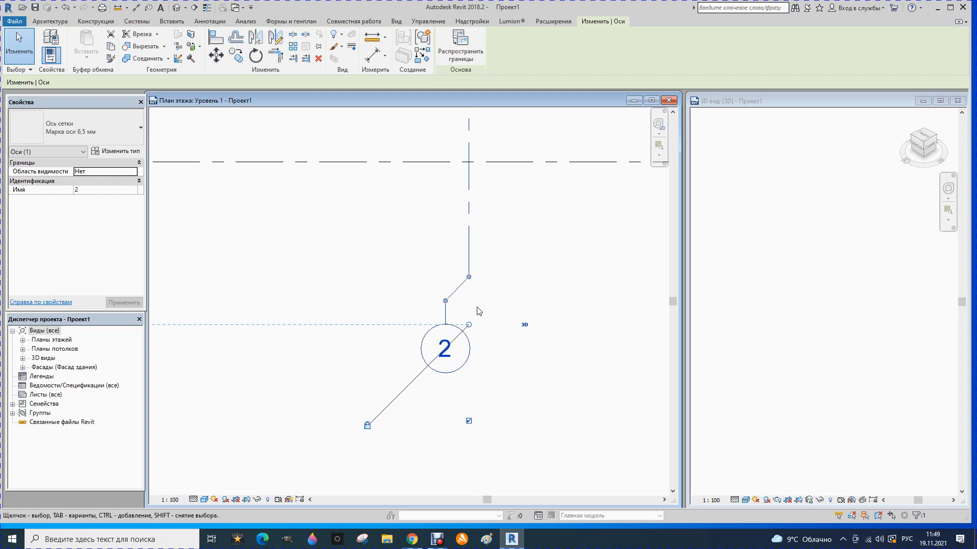
Straighten the elbow at axis 2's lower bubble by moving its grip back in line with the axis
{"action": "scroll", "coordinate": [509, 318], "scroll_direction": "down", "scroll_amount": 1}
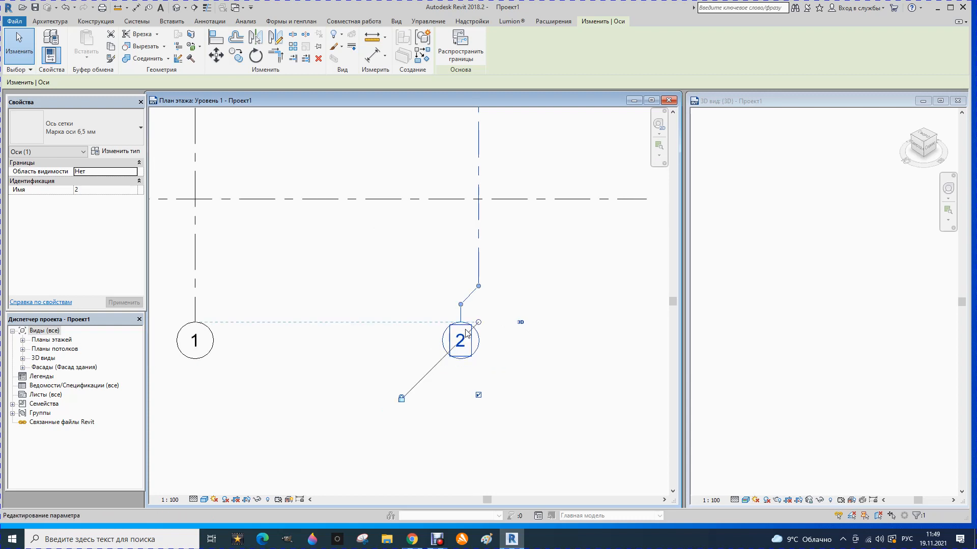
{"action": "mouse_move", "coordinate": [465, 305]}
{"action": "left_mouse_down"}
{"action": "mouse_move", "coordinate": [507, 304]}
{"action": "mouse_move", "coordinate": [480, 312]}
{"action": "left_mouse_up"}
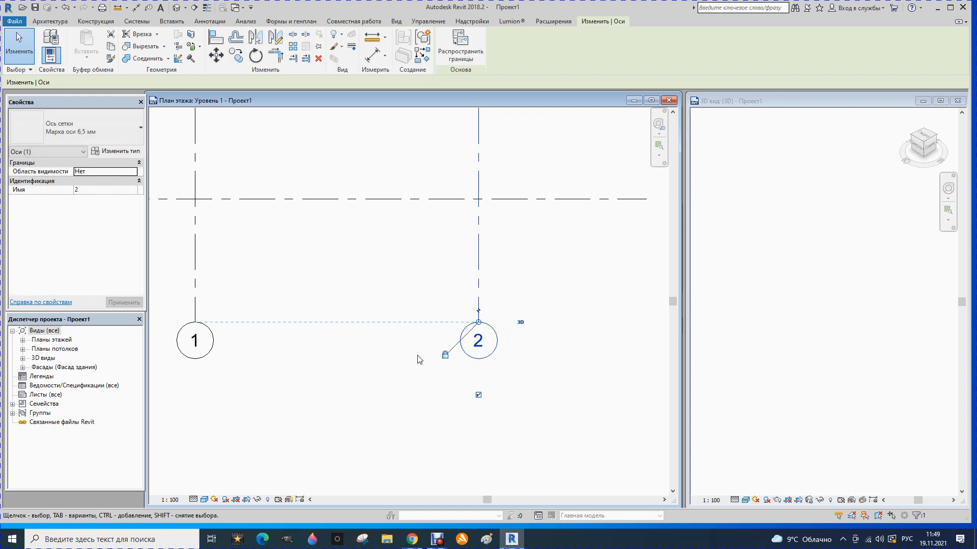
{"action": "scroll", "coordinate": [422, 351], "scroll_direction": "down", "scroll_amount": 1}
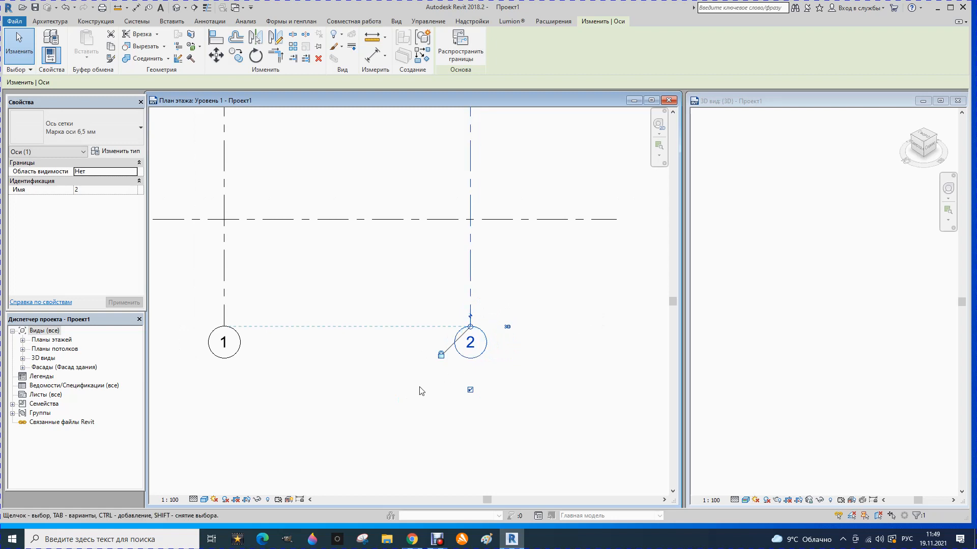
{"action": "scroll", "coordinate": [432, 397], "scroll_direction": "down", "scroll_amount": 2}
{"action": "scroll", "coordinate": [436, 398], "scroll_direction": "down", "scroll_amount": 1}
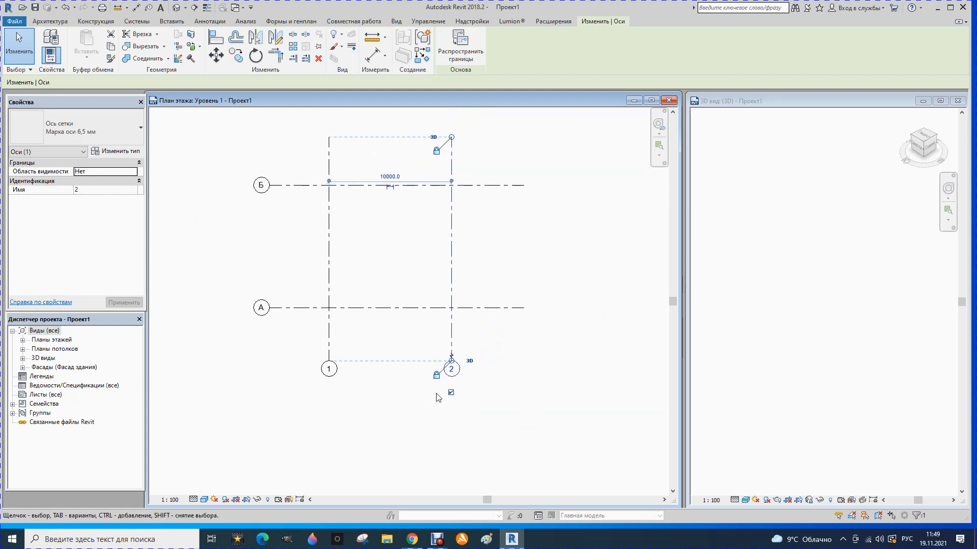
{"action": "scroll", "coordinate": [351, 344], "scroll_direction": "down", "scroll_amount": 2}
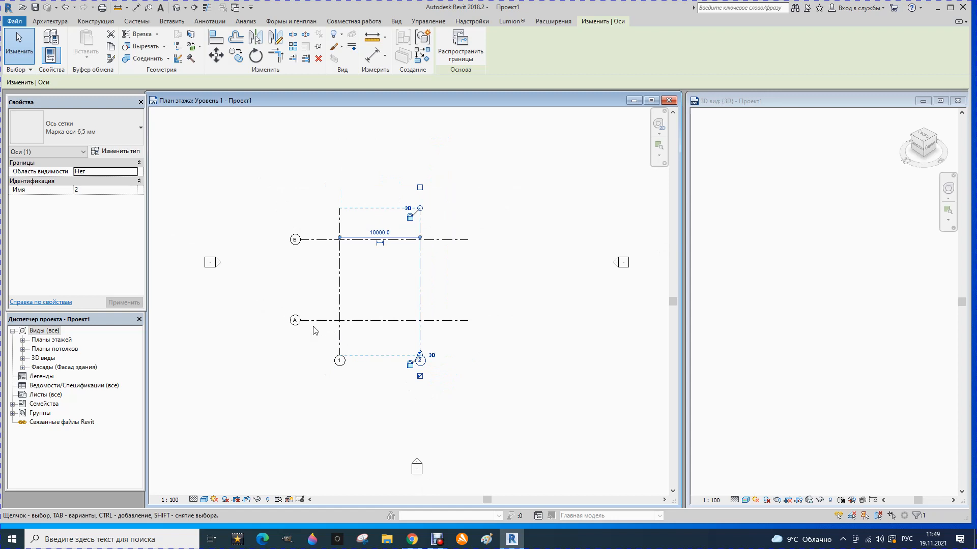
{"action": "scroll", "coordinate": [305, 330], "scroll_direction": "down", "scroll_amount": 1}
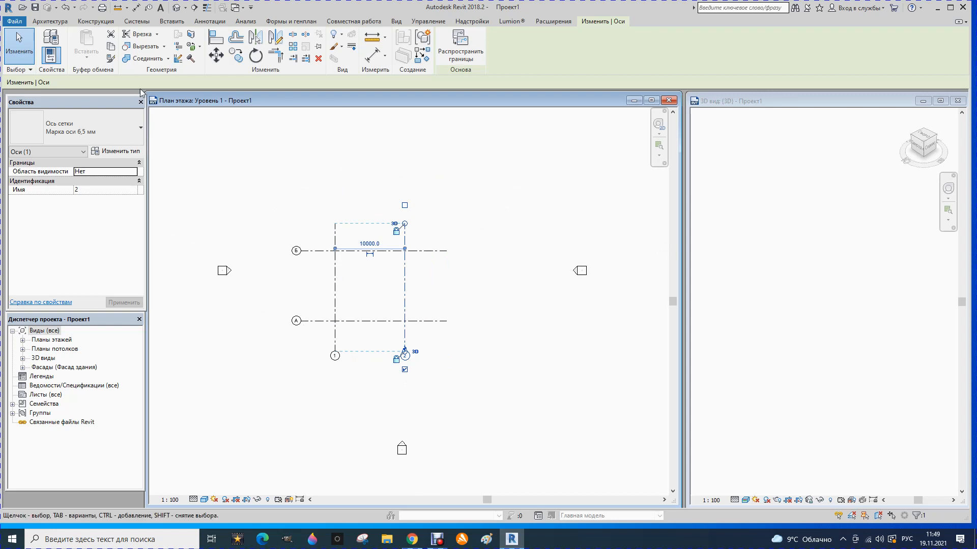
Save the project as Проект1 in the Документы folder, replacing the existing file
{"action": "left_click", "coordinate": [46, 22]}
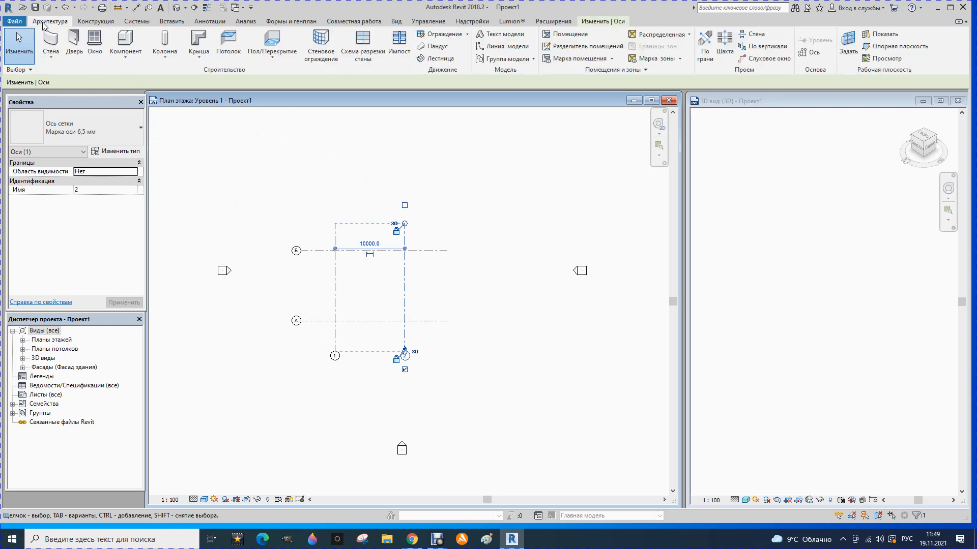
{"action": "left_click", "coordinate": [801, 56]}
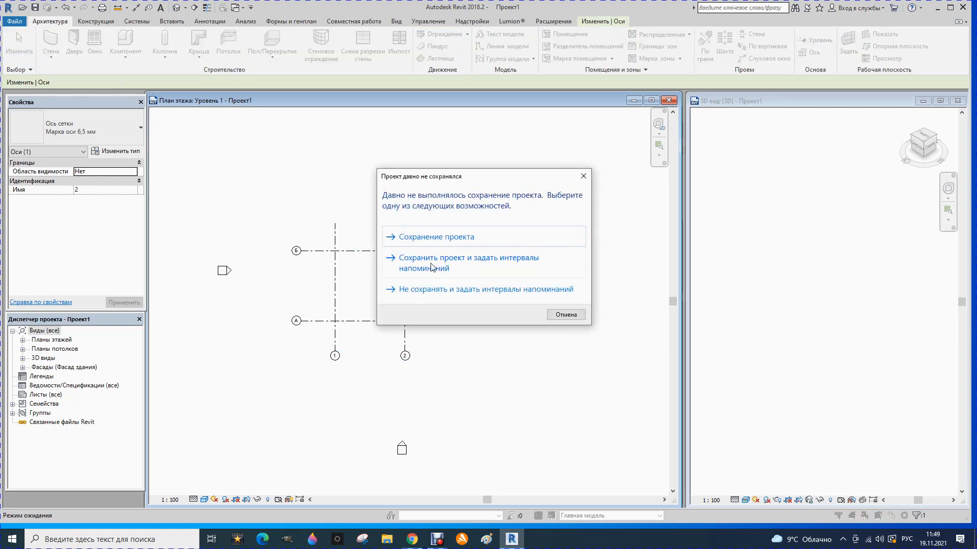
{"action": "left_click", "coordinate": [426, 238]}
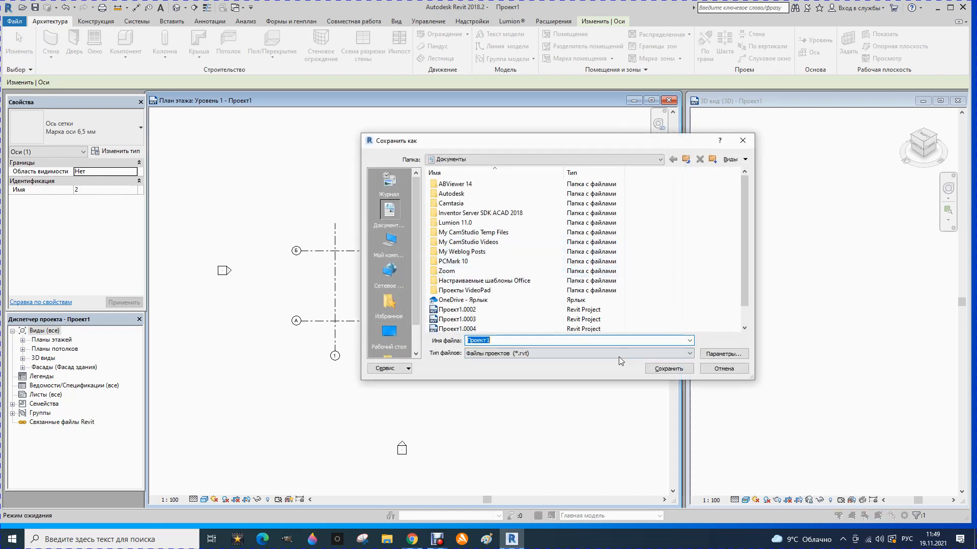
{"action": "left_click", "coordinate": [664, 365]}
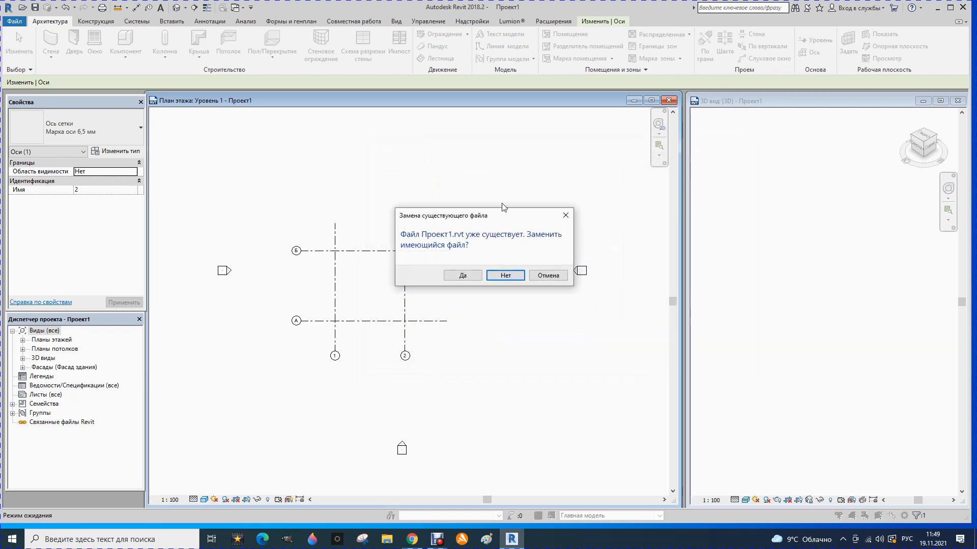
{"action": "left_click", "coordinate": [463, 276]}
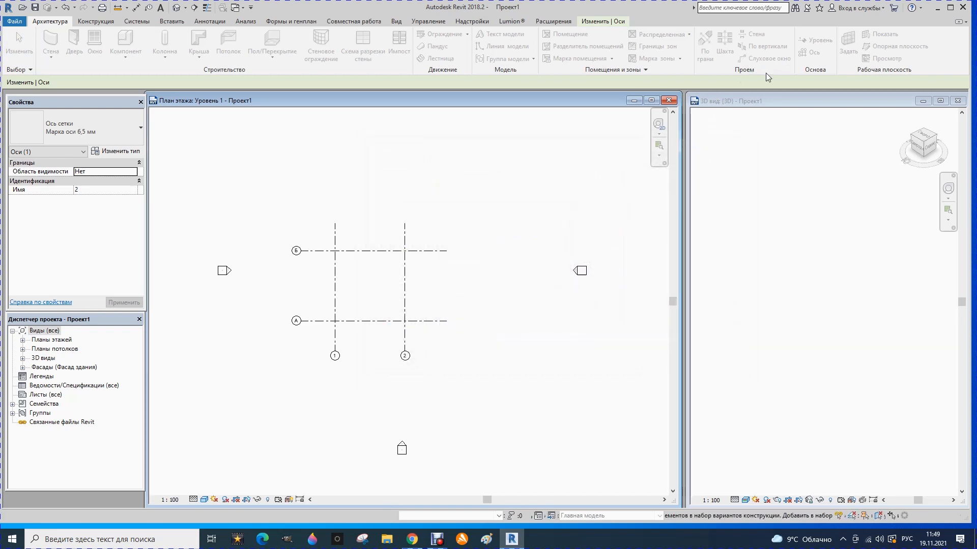
Draw a start-end-radius arc grid axis with a 5000 mm radius above axes 1 and 2, bulging upward
{"action": "left_click", "coordinate": [811, 52]}
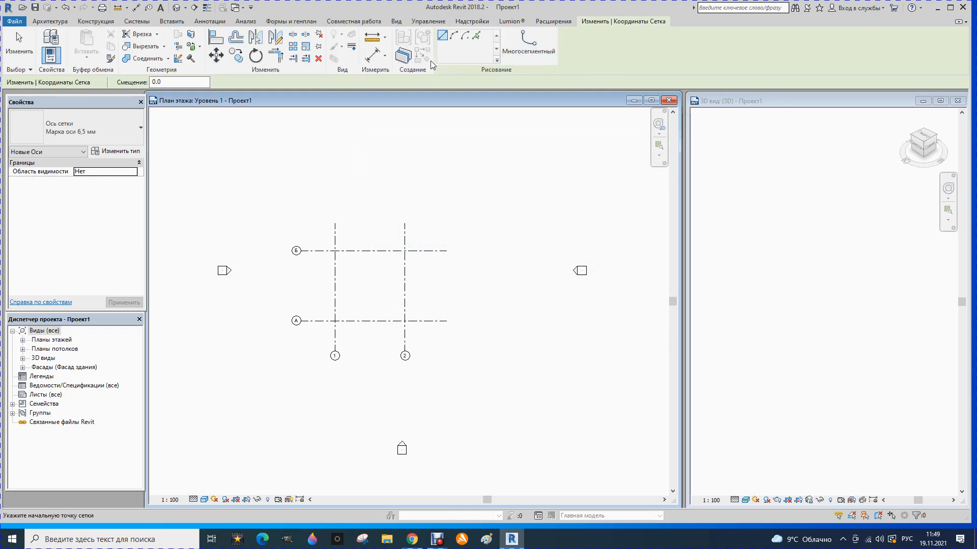
{"action": "left_click", "coordinate": [452, 39]}
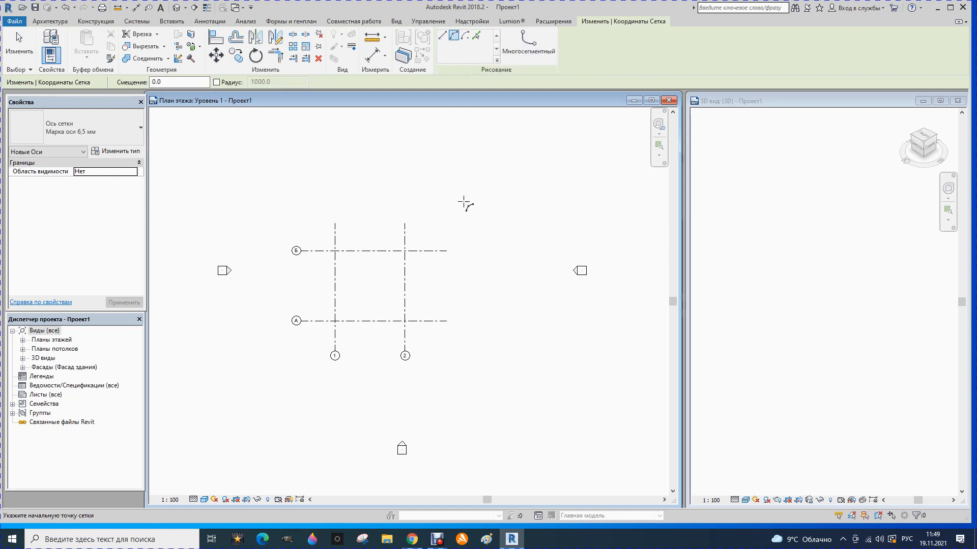
{"action": "scroll", "coordinate": [504, 313], "scroll_direction": "down", "scroll_amount": 1}
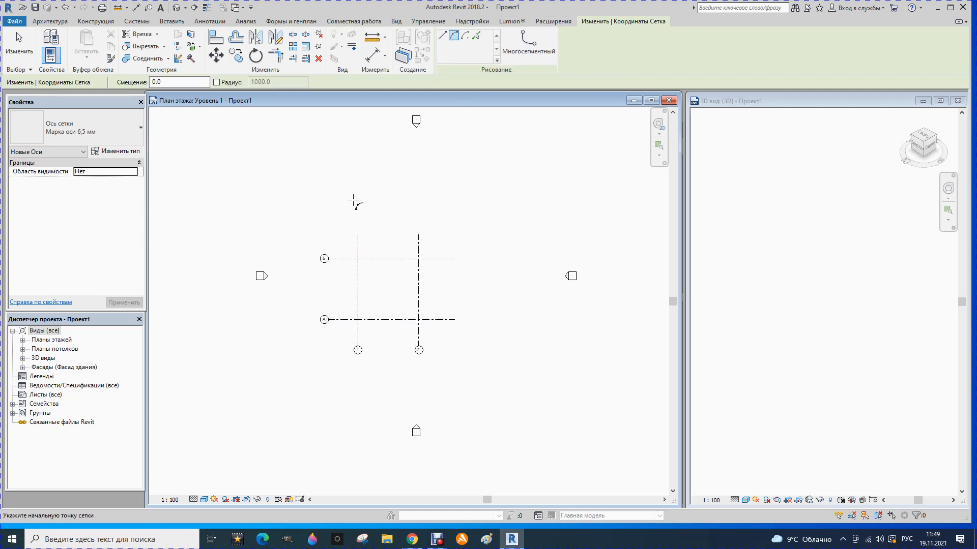
{"action": "left_click", "coordinate": [352, 199]}
{"action": "left_click", "coordinate": [417, 200]}
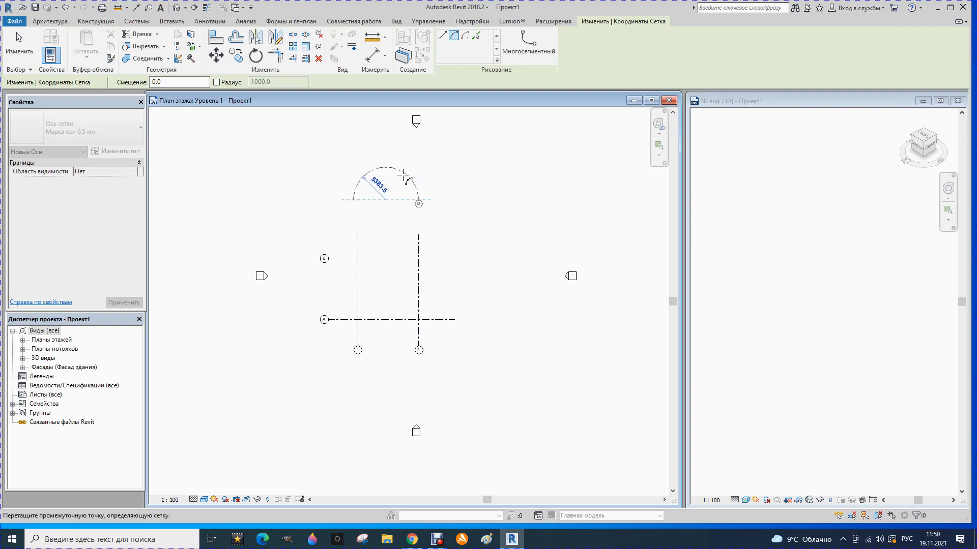
{"action": "type", "text": "500"}
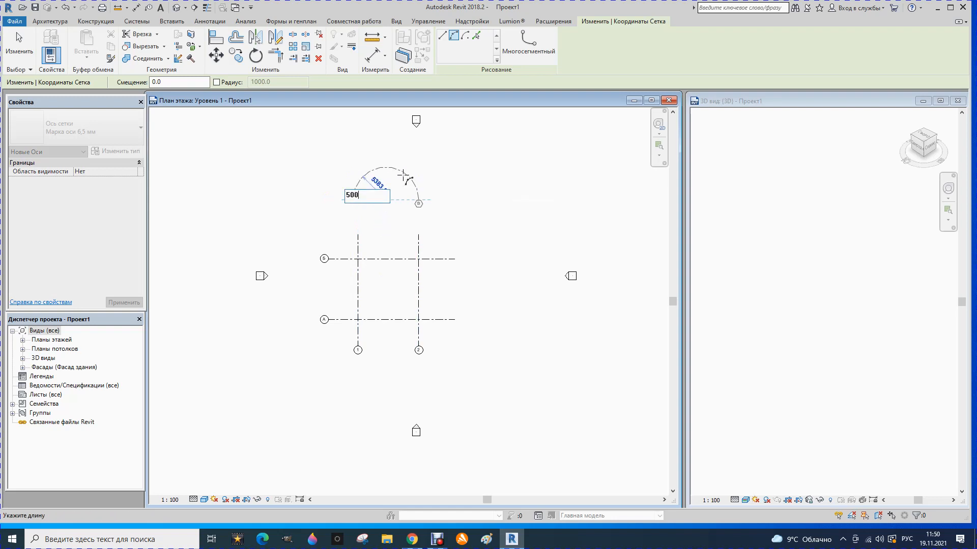
{"action": "type", "text": "0"}
{"action": "key", "text": "Return"}
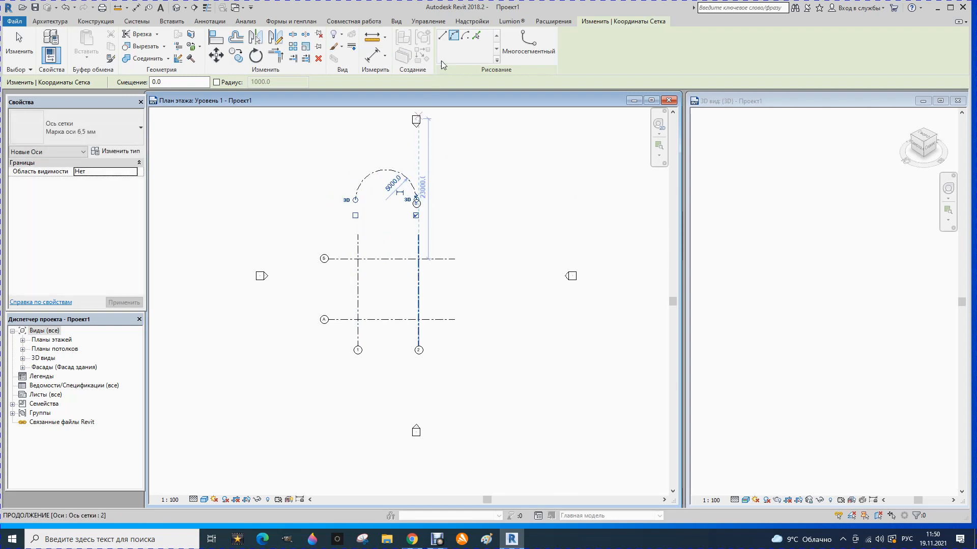
Draw a center-ends arc grid axis with a 5000 mm radius to the right of the first arc axis
{"action": "left_click", "coordinate": [464, 35]}
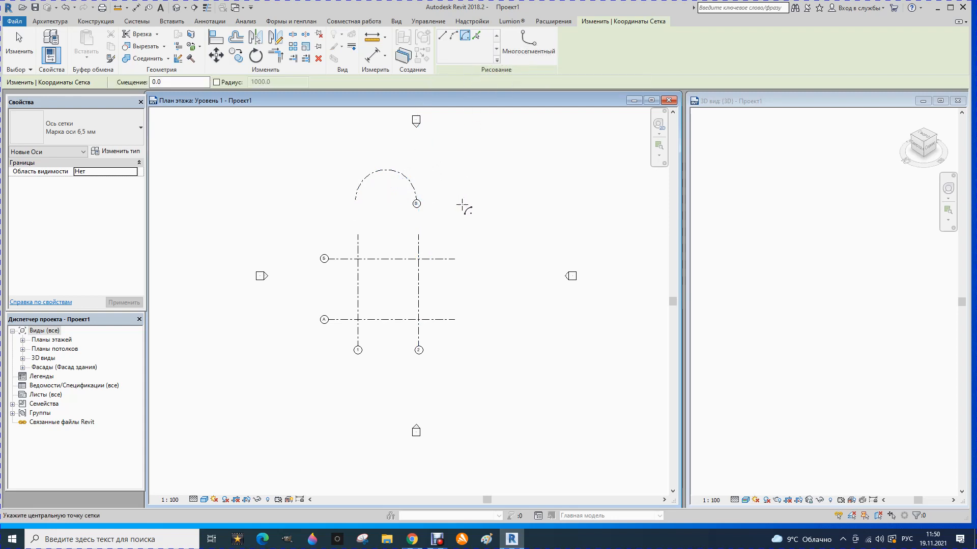
{"action": "left_click", "coordinate": [461, 204]}
{"action": "left_click", "coordinate": [491, 206]}
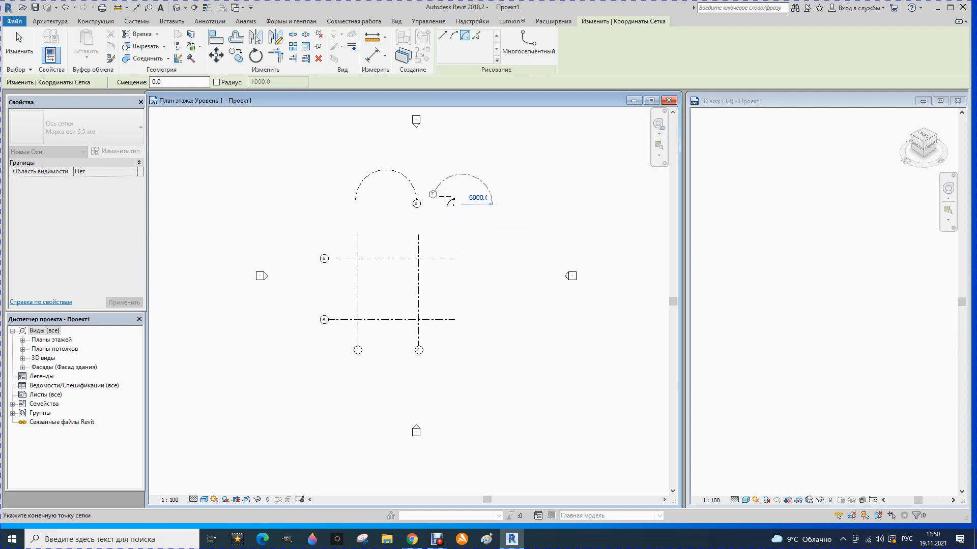
{"action": "left_click", "coordinate": [438, 207]}
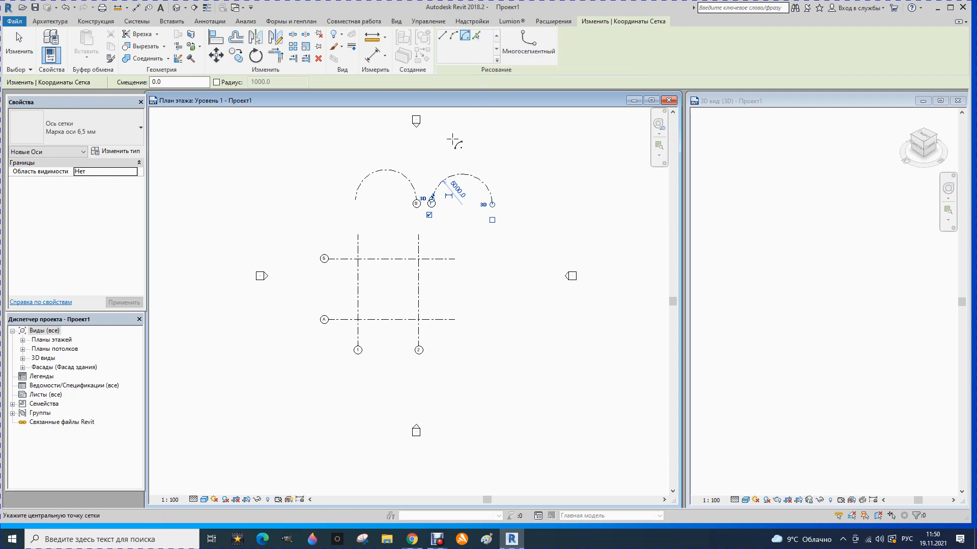
Start a multi-segment grid axis below and right of axis 2 with a slanted line followed by a 6000 mm horizontal line
{"action": "left_click", "coordinate": [529, 45]}
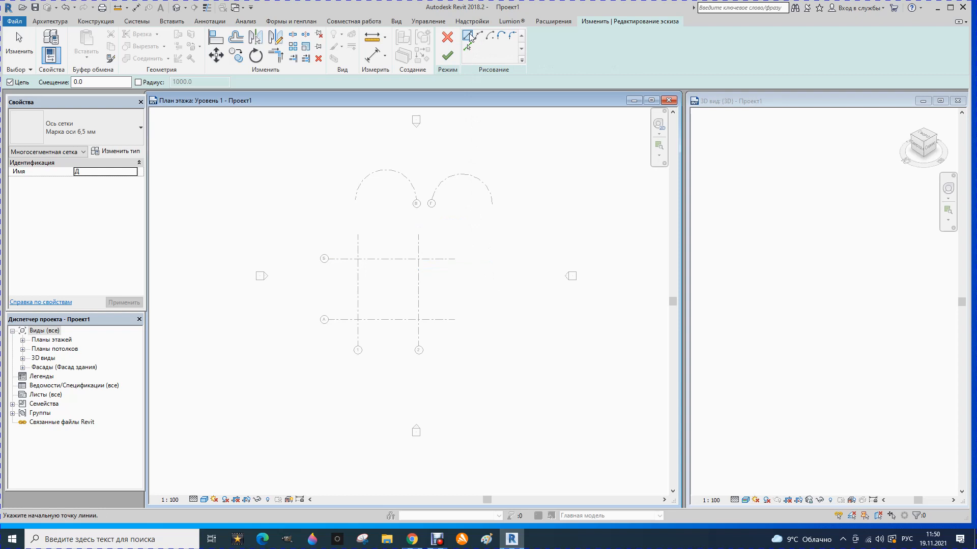
{"action": "left_click", "coordinate": [478, 425]}
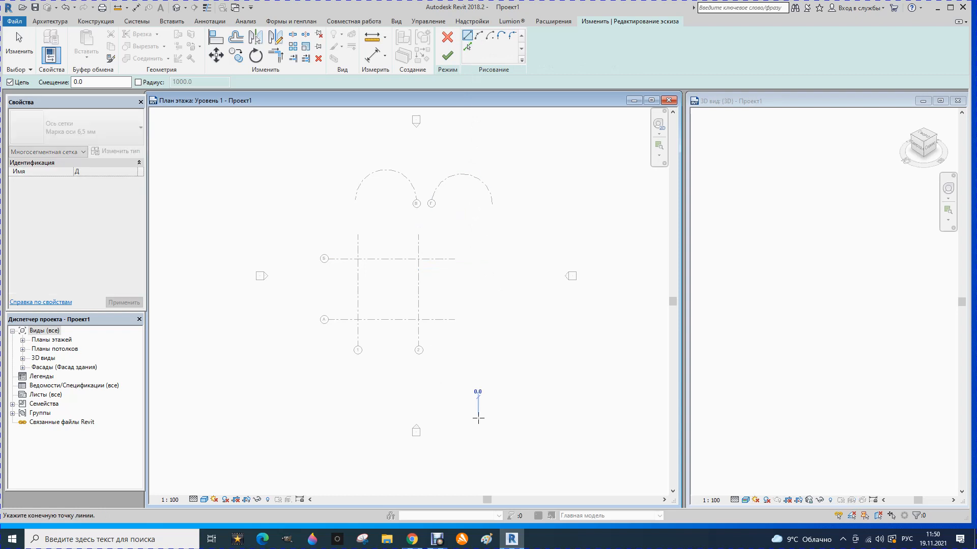
{"action": "left_click", "coordinate": [502, 376]}
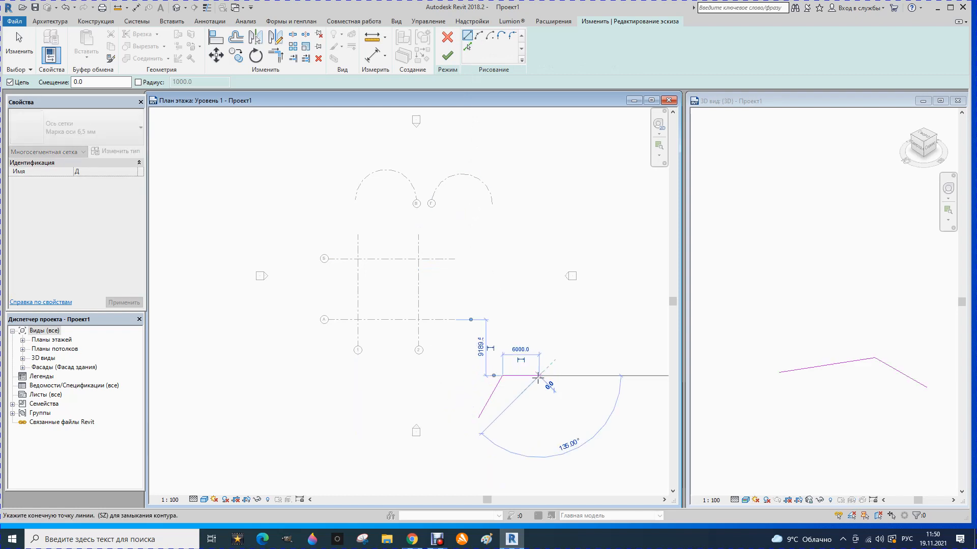
{"action": "left_click", "coordinate": [538, 376]}
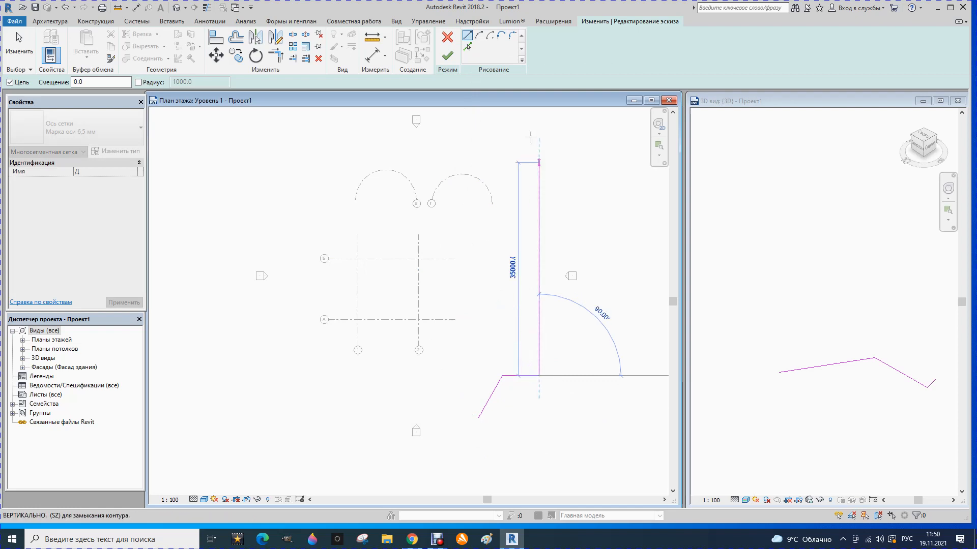
Continue the multi-segment axis with an upward arc of about 5215 mm radius from the horizontal line's end and finish the sketch
{"action": "left_click", "coordinate": [479, 35]}
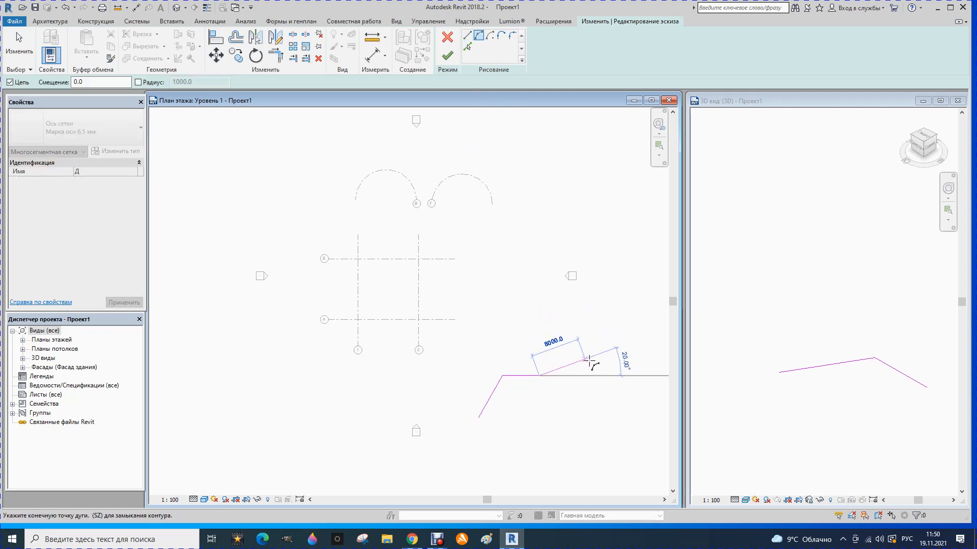
{"action": "left_click", "coordinate": [600, 376]}
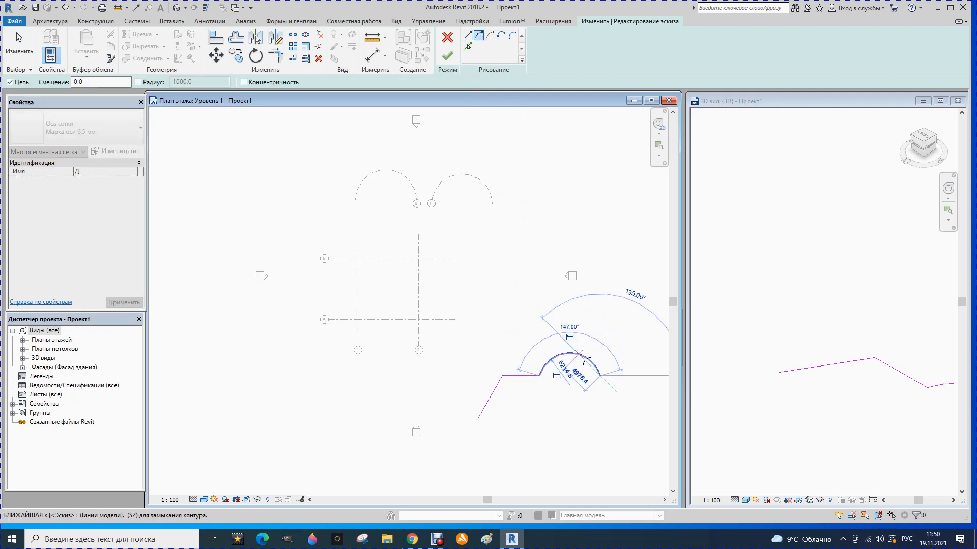
{"action": "left_click", "coordinate": [582, 357]}
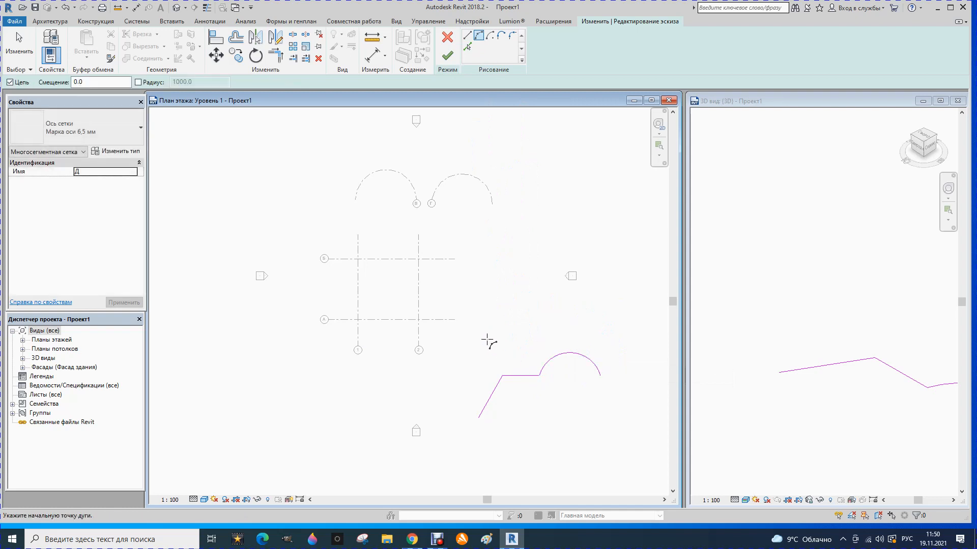
{"action": "left_click", "coordinate": [447, 56]}
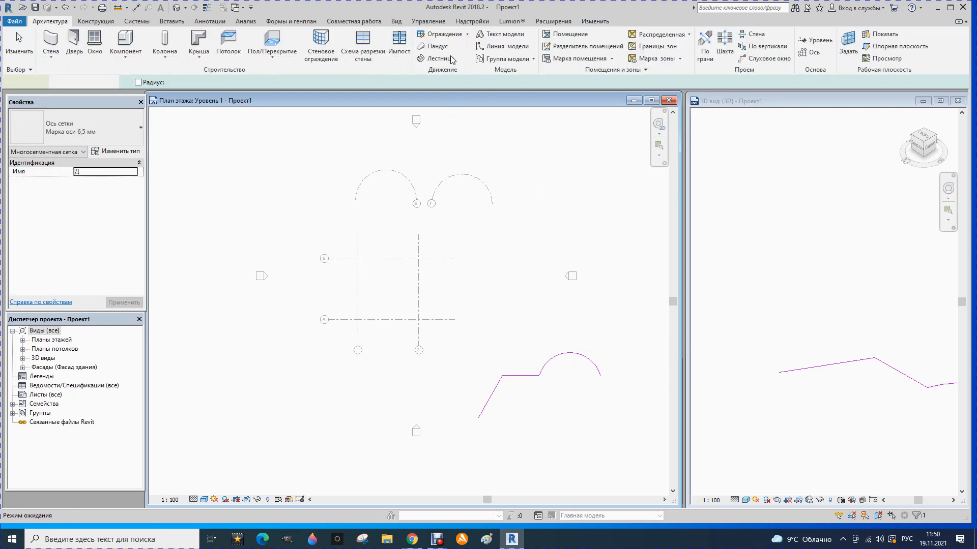
Draw a start-end-radius arc grid axis of about 9215 mm radius beyond the two arc axes and extend its free end to nearly close the circle
{"action": "scroll", "coordinate": [473, 291], "scroll_direction": "down", "scroll_amount": 1}
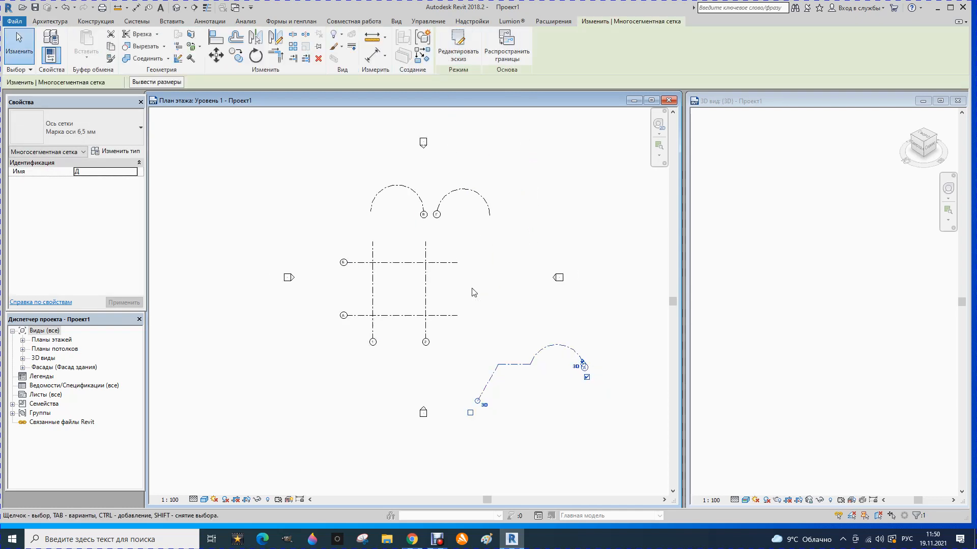
{"action": "scroll", "coordinate": [474, 292], "scroll_direction": "down", "scroll_amount": 1}
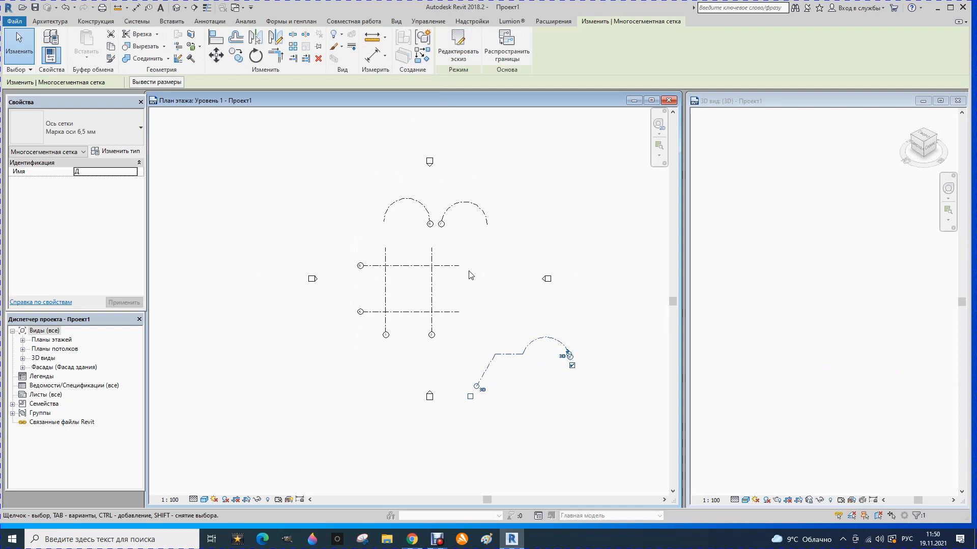
{"action": "left_click", "coordinate": [43, 23]}
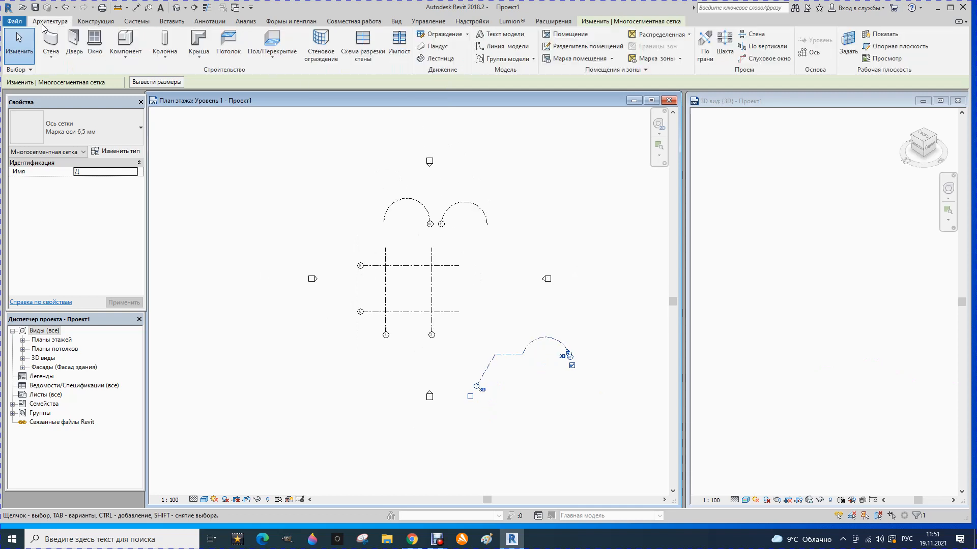
{"action": "left_click", "coordinate": [809, 52]}
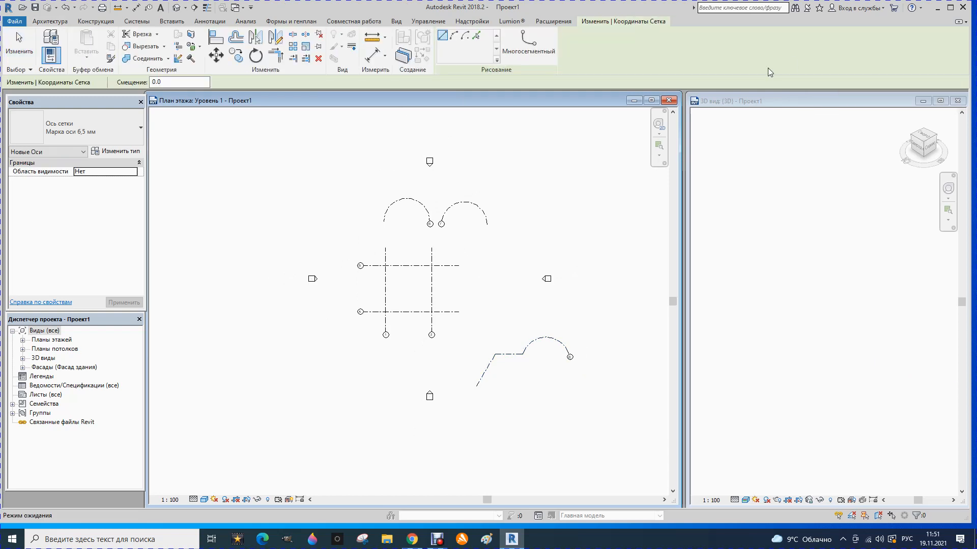
{"action": "left_click", "coordinate": [454, 36]}
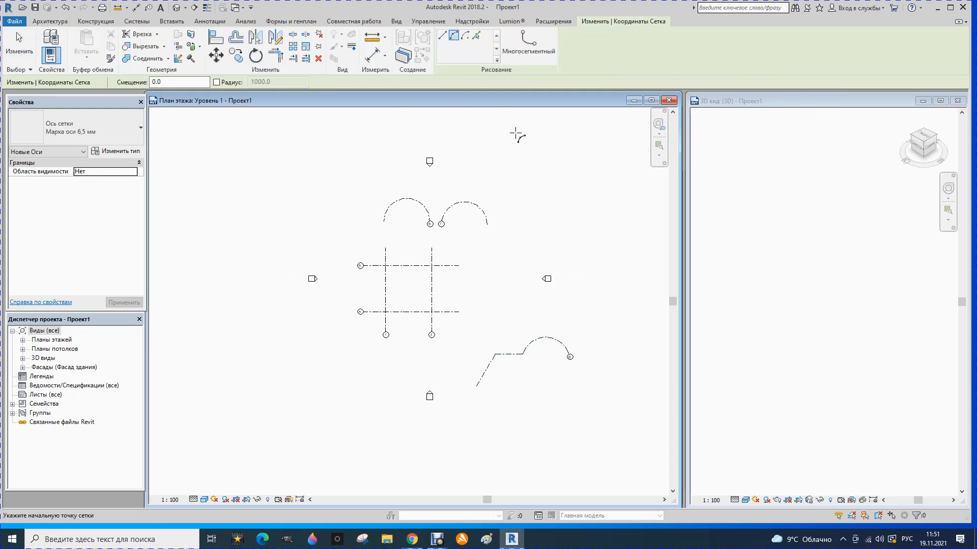
{"action": "left_click", "coordinate": [546, 217]}
{"action": "left_click", "coordinate": [599, 219]}
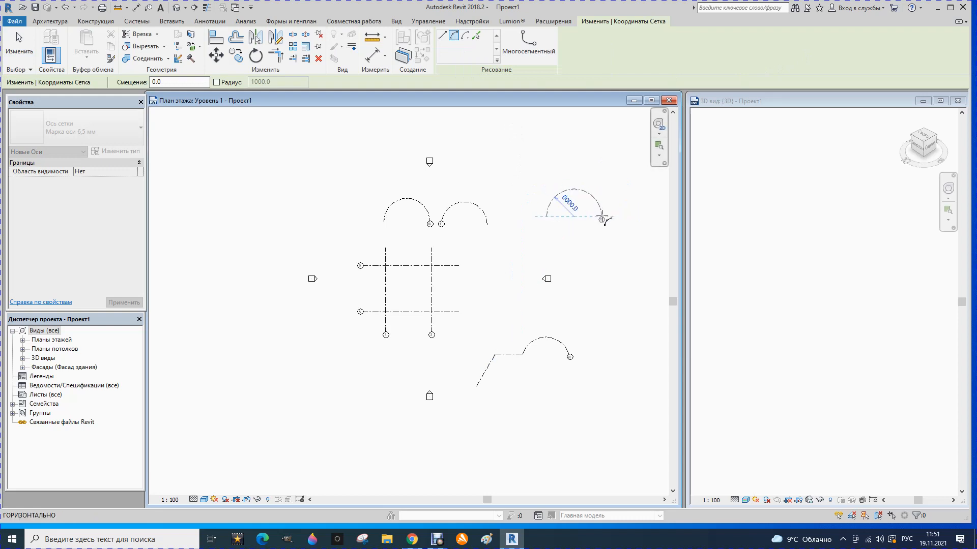
{"action": "left_click", "coordinate": [544, 212]}
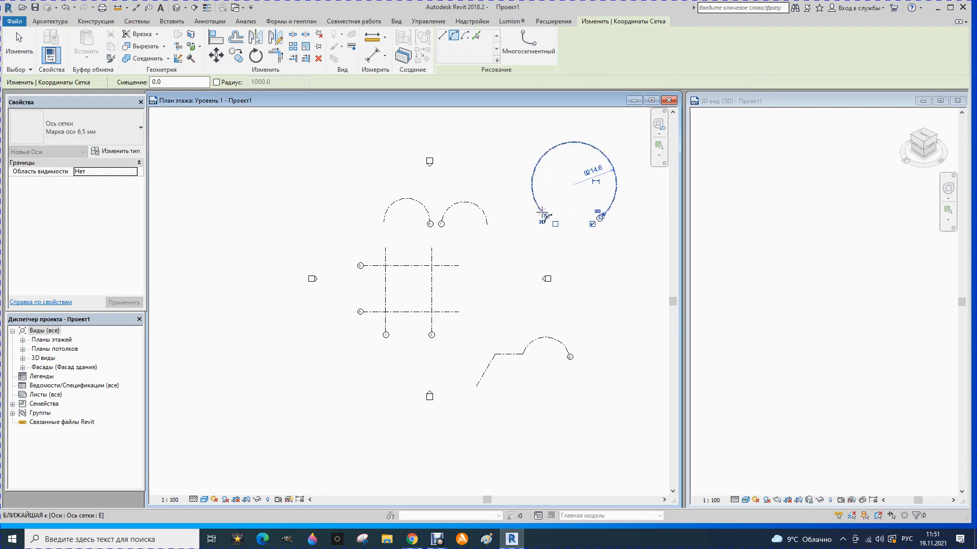
{"action": "left_click_drag", "start_coordinate": [547, 217], "coordinate": [588, 225]}
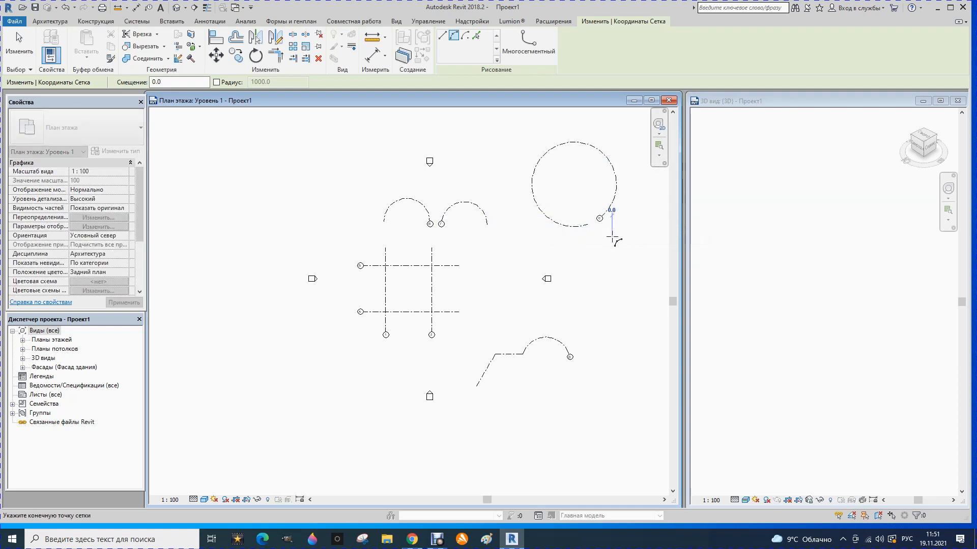
Create a basic wall of type Типовой - Кладка 300мм by picking arc axis Г, and restore the 3D view's home orientation
{"action": "scroll", "coordinate": [413, 275], "scroll_direction": "down", "scroll_amount": 1}
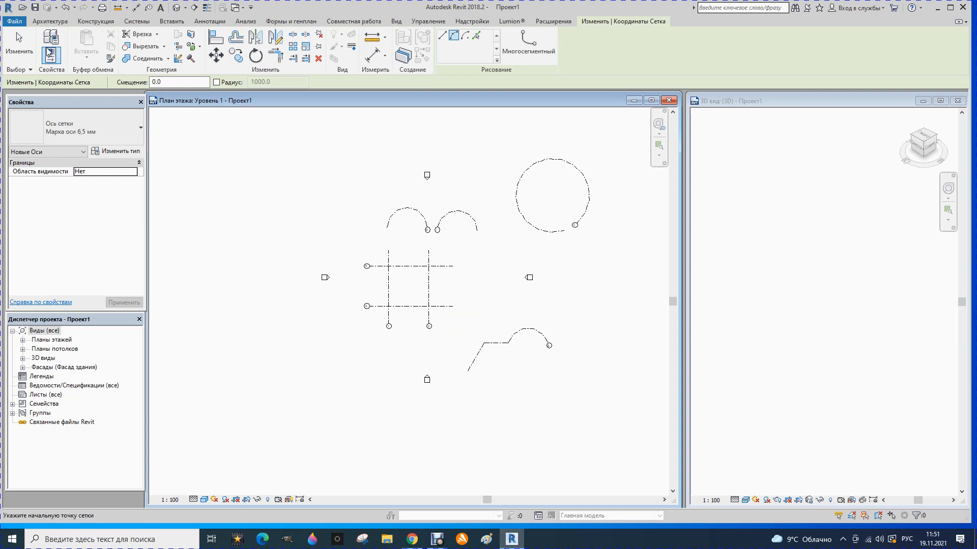
{"action": "left_click", "coordinate": [51, 21]}
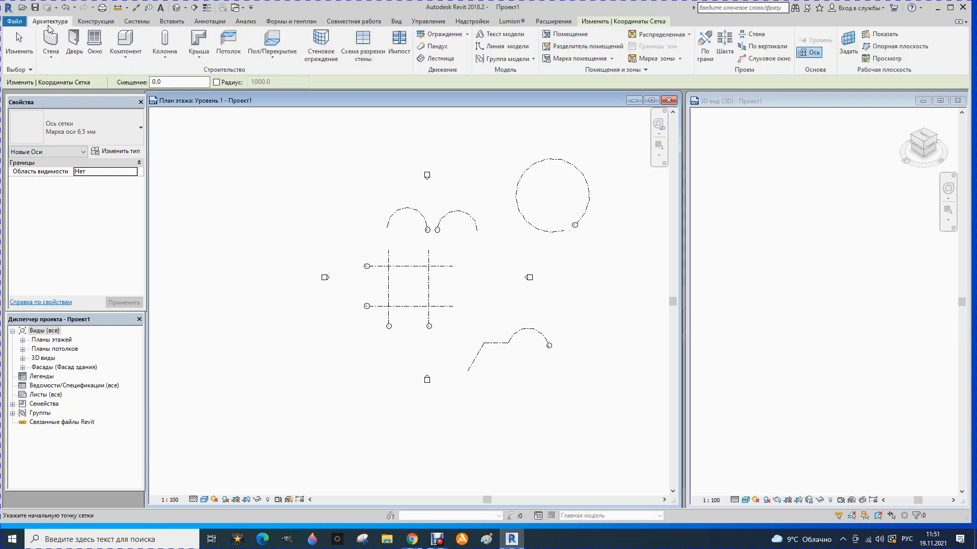
{"action": "left_click", "coordinate": [50, 55]}
{"action": "left_click", "coordinate": [81, 76]}
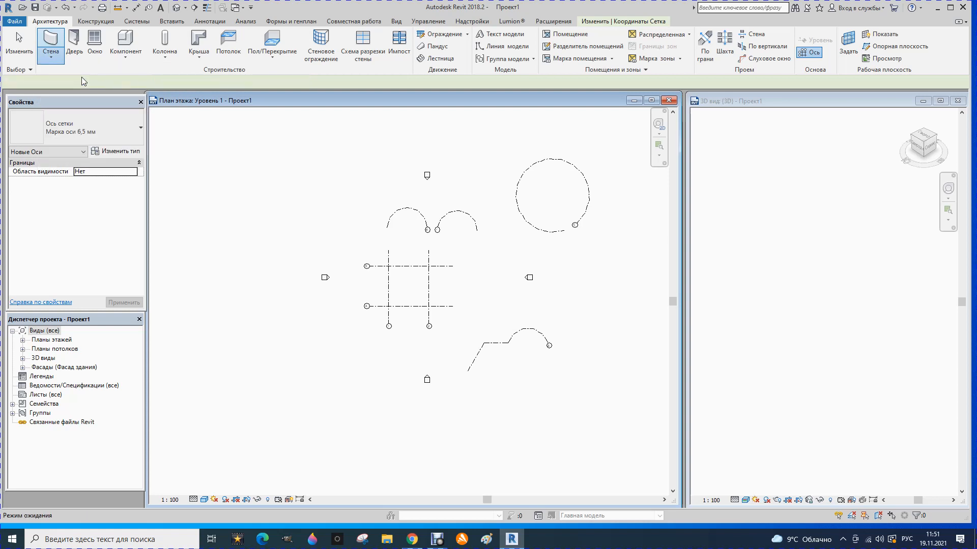
{"action": "left_click", "coordinate": [139, 131]}
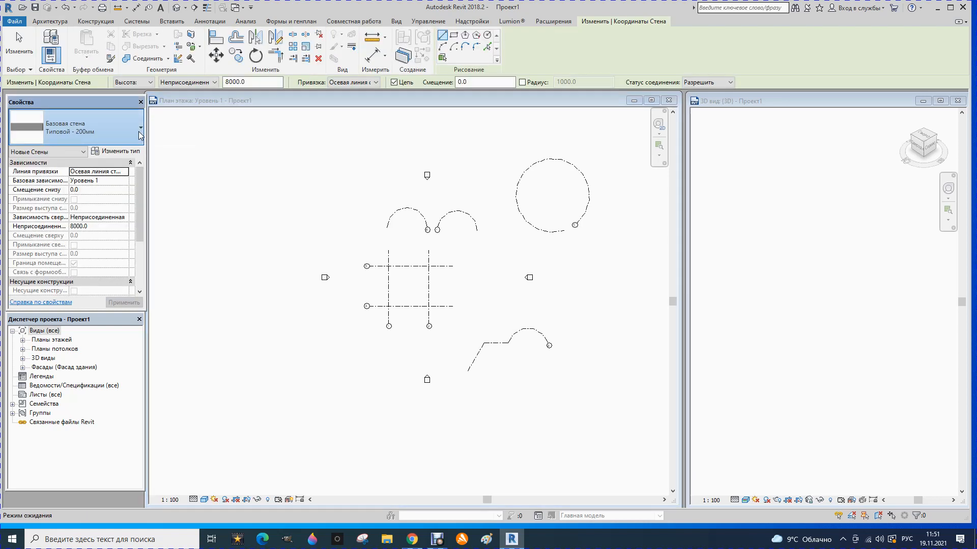
{"action": "left_click", "coordinate": [139, 132]}
{"action": "left_click", "coordinate": [57, 338]}
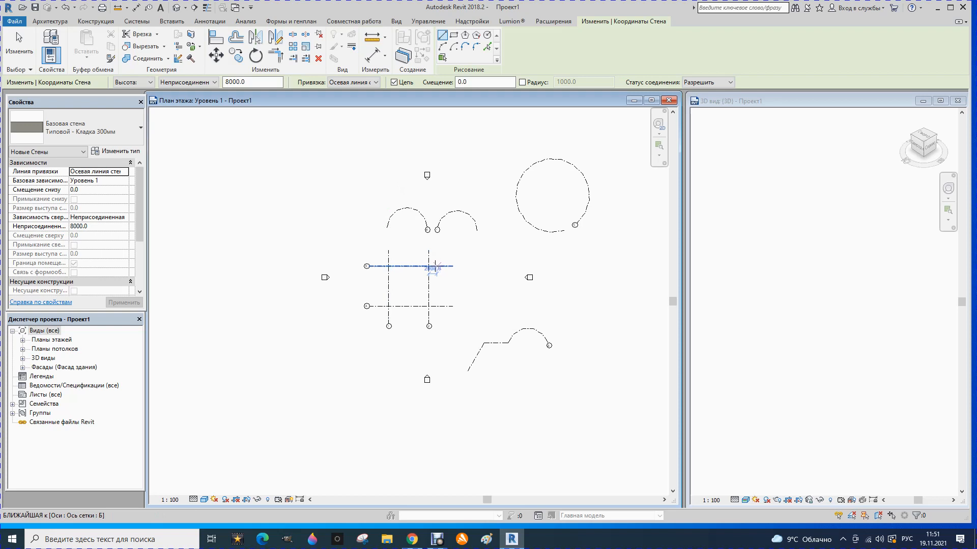
{"action": "left_click", "coordinate": [486, 48]}
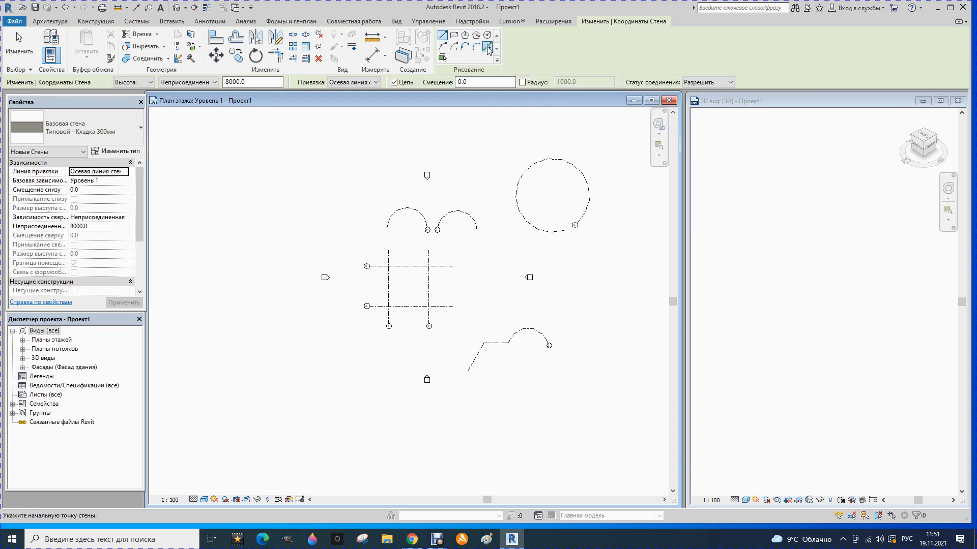
{"action": "left_click", "coordinate": [445, 222]}
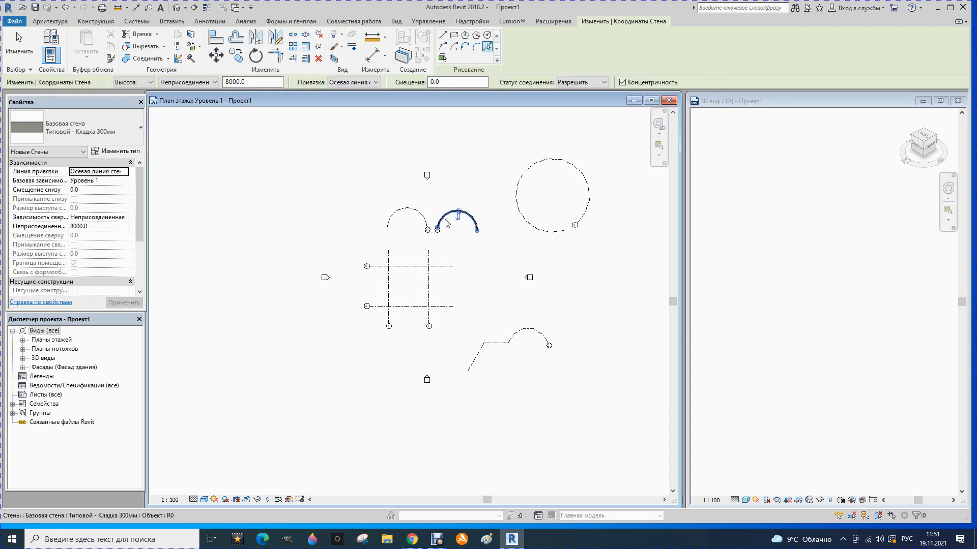
{"action": "left_click", "coordinate": [925, 147]}
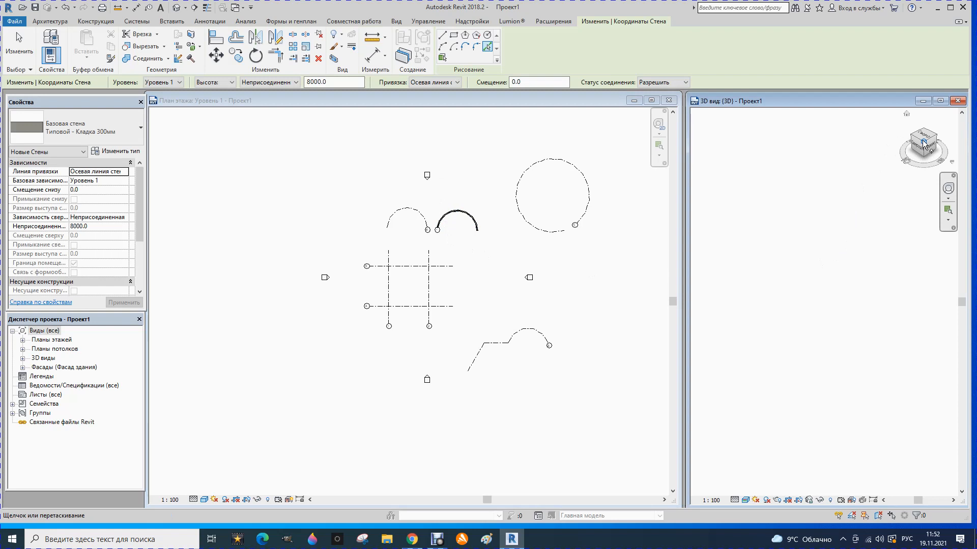
{"action": "left_click", "coordinate": [906, 114]}
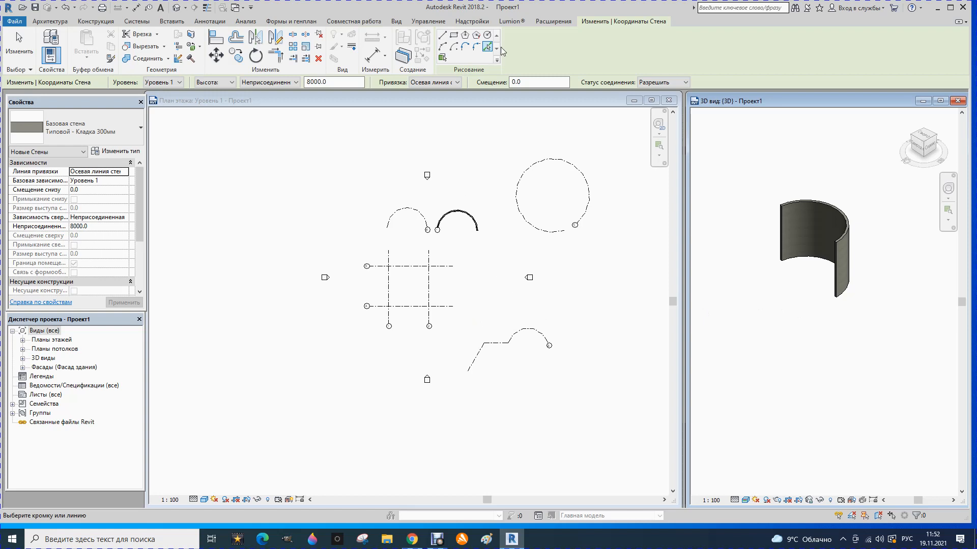
Add a Типовой - Кладка 300мм wall by picking the nearly circular axis Е and leave the Wall command
{"action": "left_click", "coordinate": [488, 46]}
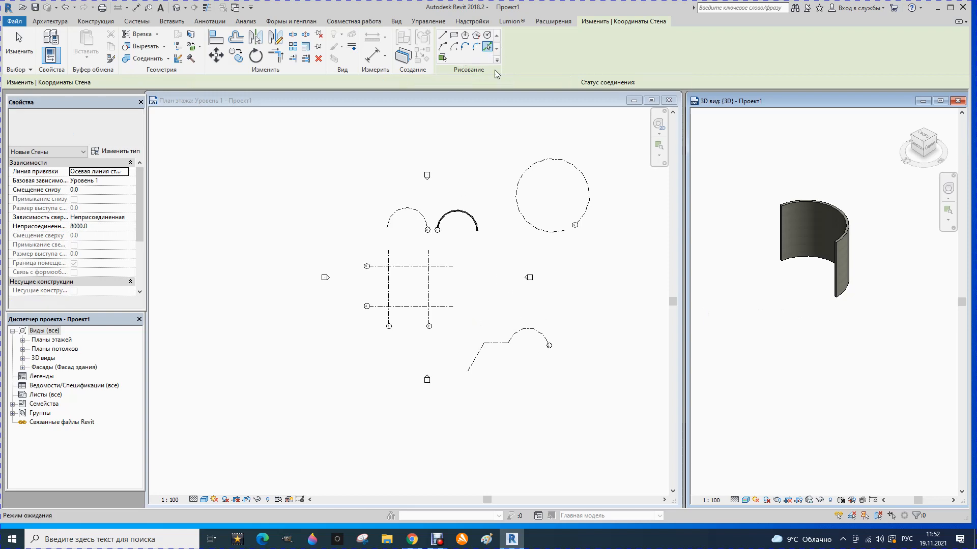
{"action": "left_click", "coordinate": [532, 168]}
{"action": "scroll", "coordinate": [772, 185], "scroll_direction": "down", "scroll_amount": 2}
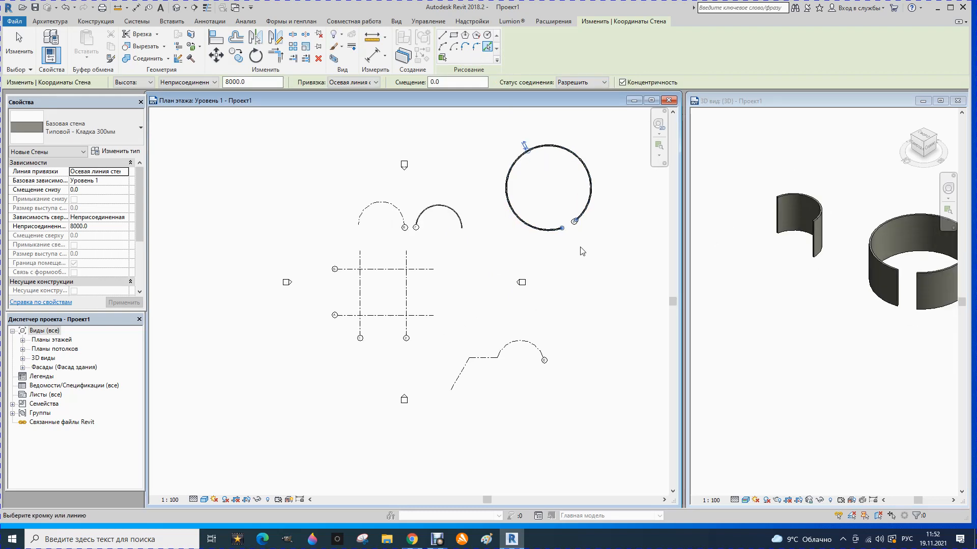
{"action": "scroll", "coordinate": [582, 251], "scroll_direction": "up", "scroll_amount": 2}
{"action": "key", "text": "Escape"}
{"action": "key", "text": "Escape"}
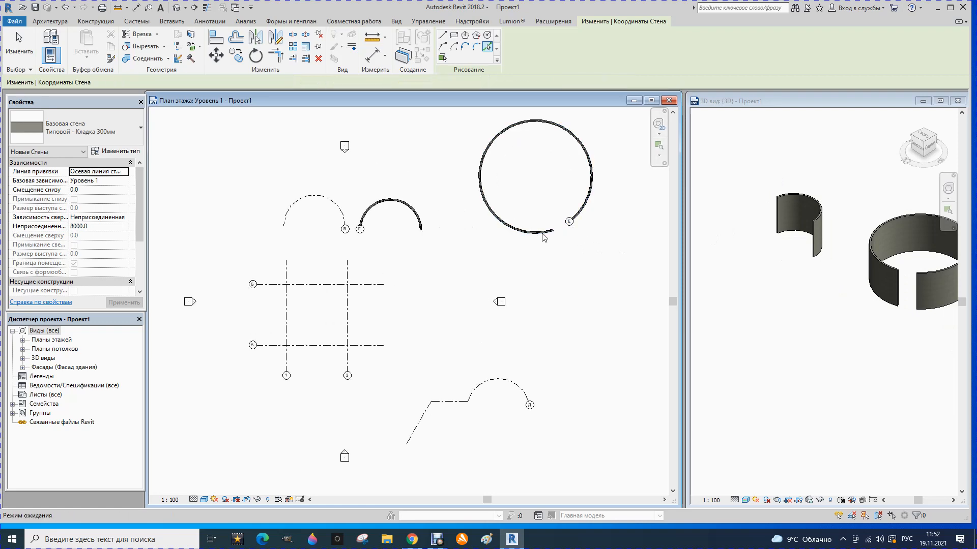
Try to close the gap in the circular wall by moving its end at the axis Е bubble onto the wall's other end
{"action": "left_click", "coordinate": [541, 236]}
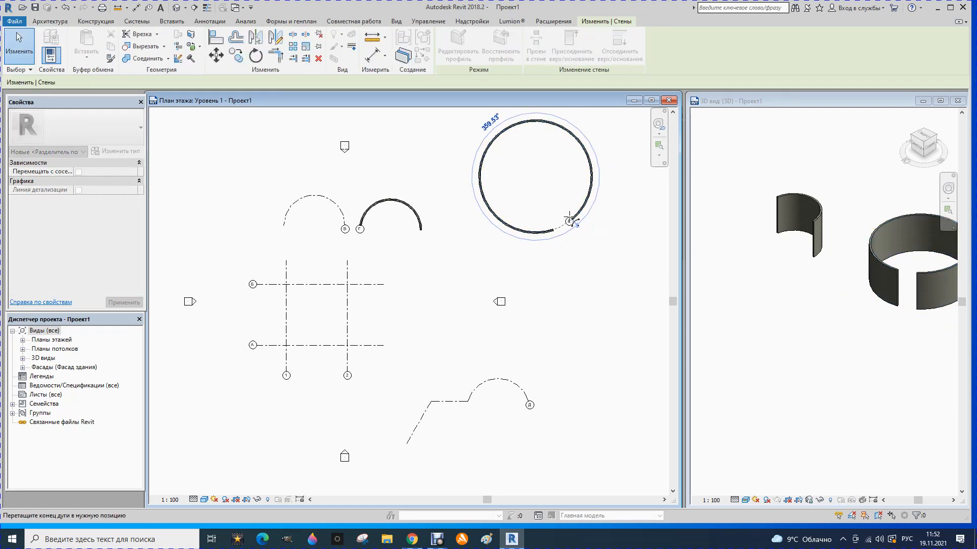
{"action": "left_click_drag", "start_coordinate": [570, 219], "coordinate": [552, 232]}
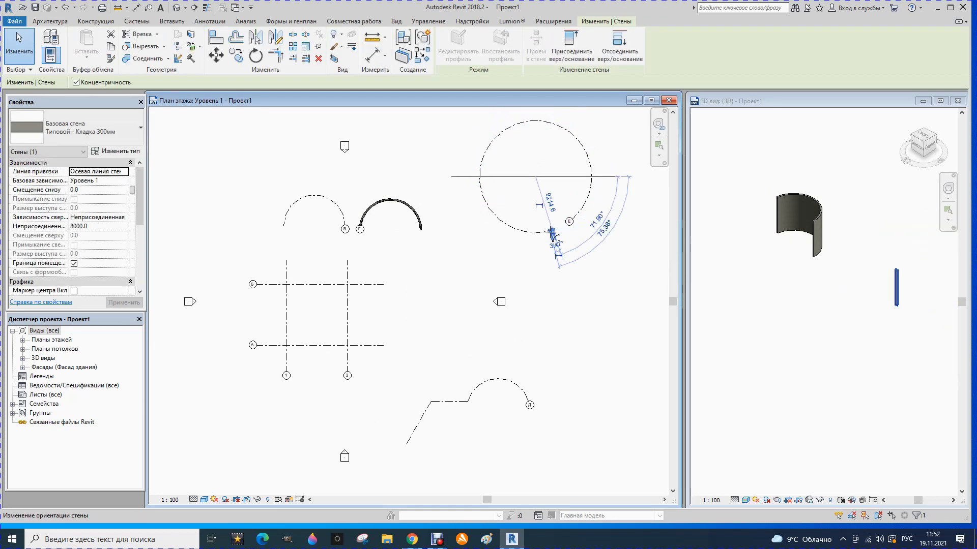
{"action": "left_click", "coordinate": [543, 247]}
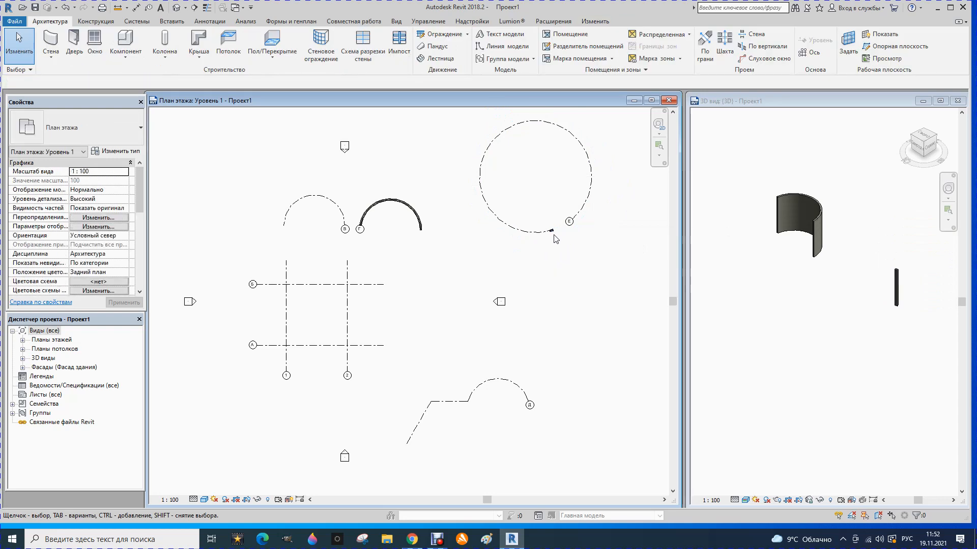
Stretch the short wall piece on axis Е along the circle into an arc of about 50°
{"action": "scroll", "coordinate": [553, 240], "scroll_direction": "up", "scroll_amount": 5}
{"action": "left_click", "coordinate": [545, 225]}
{"action": "left_click_drag", "start_coordinate": [538, 224], "coordinate": [414, 209]}
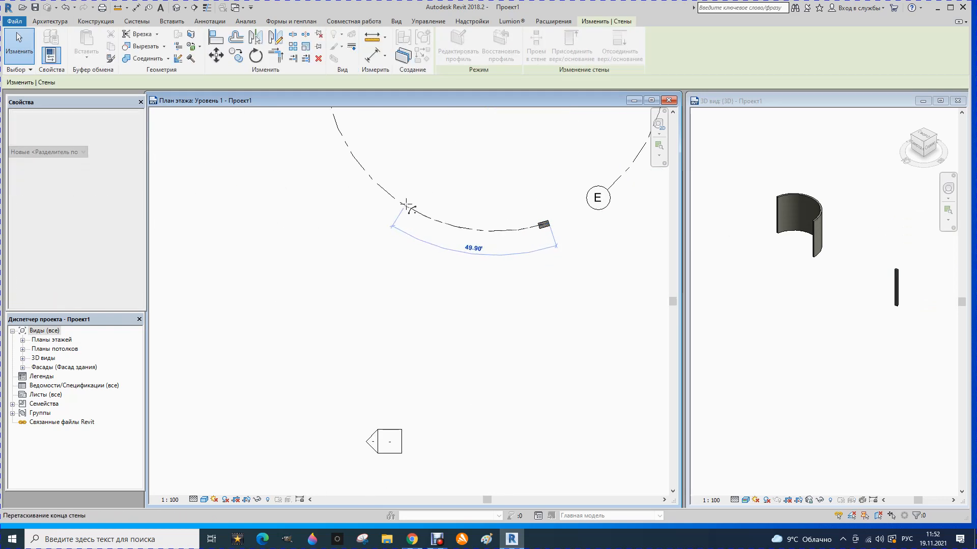
{"action": "left_click", "coordinate": [474, 296]}
{"action": "scroll", "coordinate": [474, 296], "scroll_direction": "down", "scroll_amount": 5}
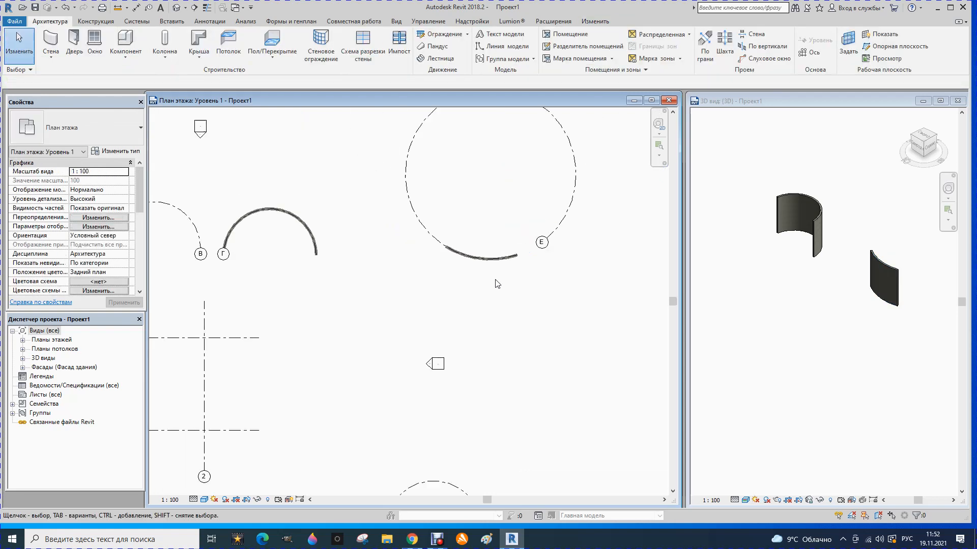
{"action": "scroll", "coordinate": [538, 224], "scroll_direction": "down", "scroll_amount": 3}
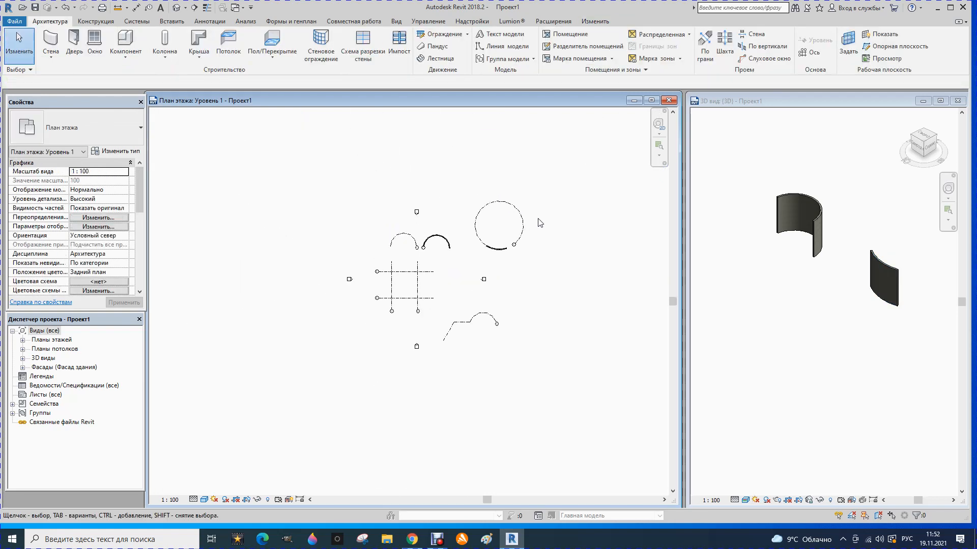
{"action": "scroll", "coordinate": [540, 222], "scroll_direction": "down", "scroll_amount": 1}
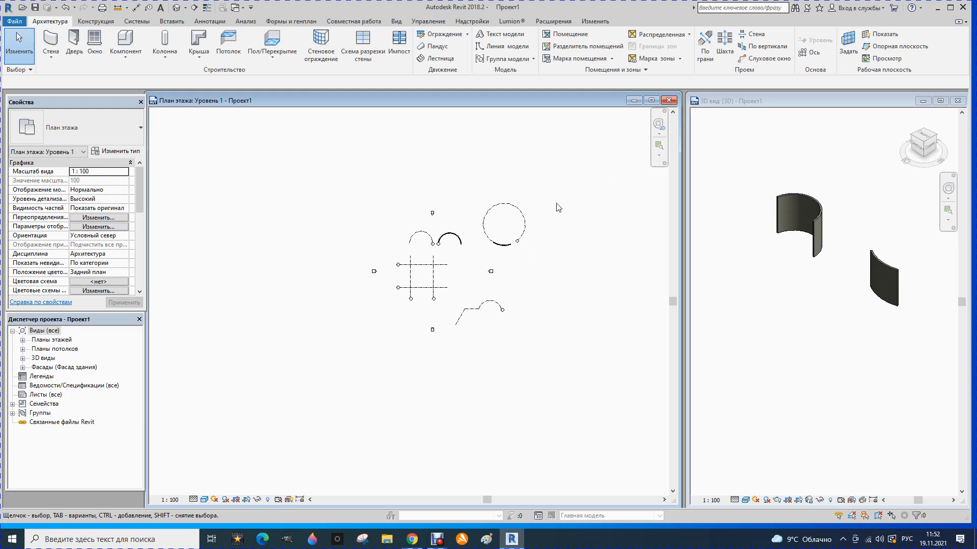
Open the East (Восточный) elevation and move and resize its window to sit beside the 3D view
{"action": "left_click", "coordinate": [23, 367]}
{"action": "left_click", "coordinate": [23, 367]}
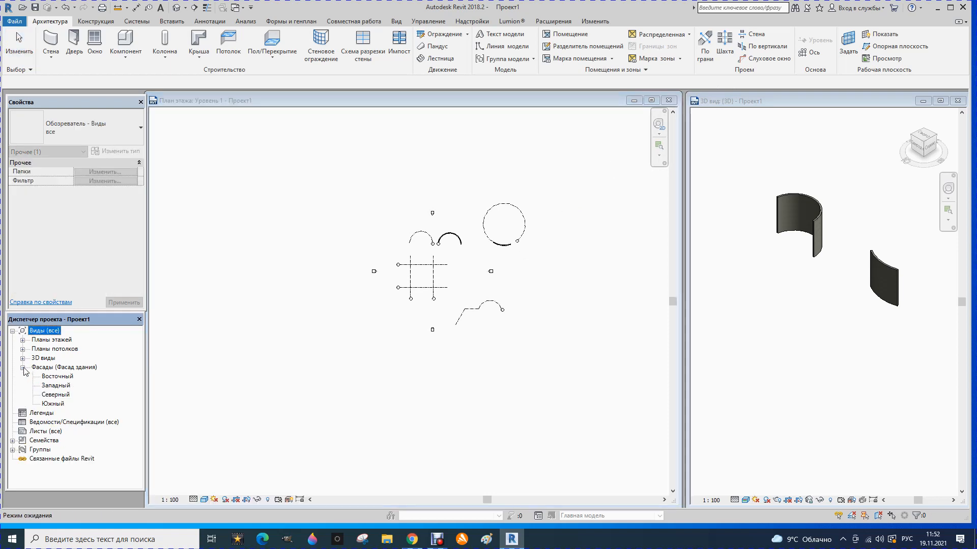
{"action": "double_click", "coordinate": [53, 378]}
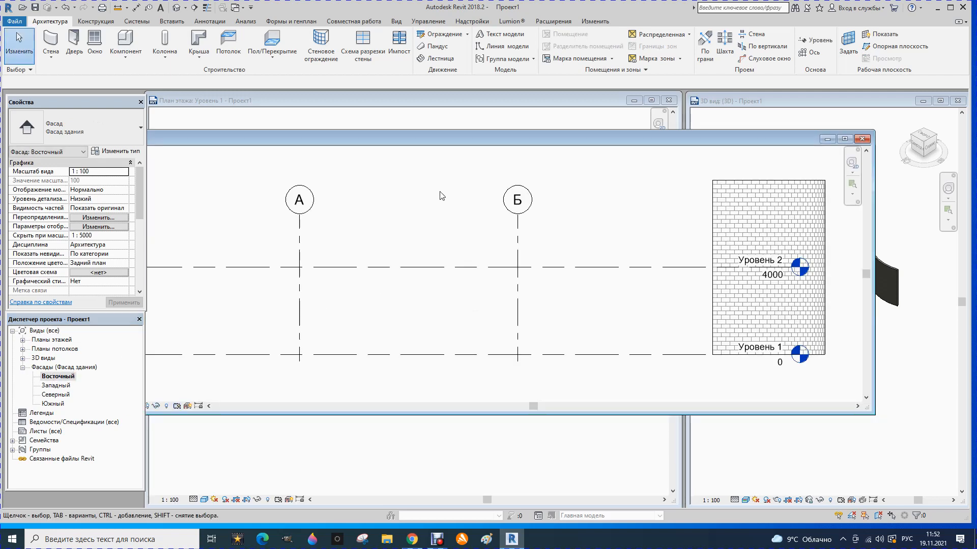
{"action": "left_click_drag", "start_coordinate": [457, 135], "coordinate": [495, 96]}
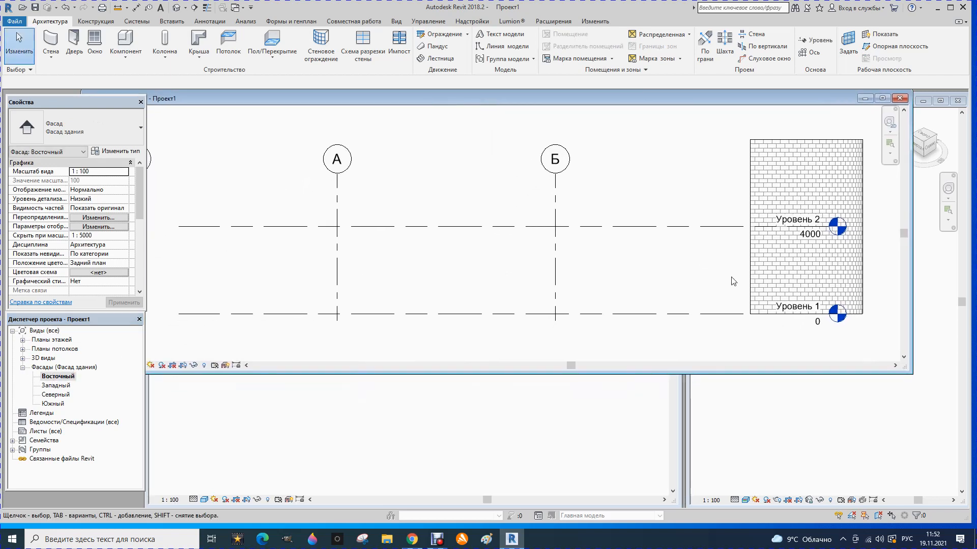
{"action": "left_click_drag", "start_coordinate": [909, 373], "coordinate": [721, 505]}
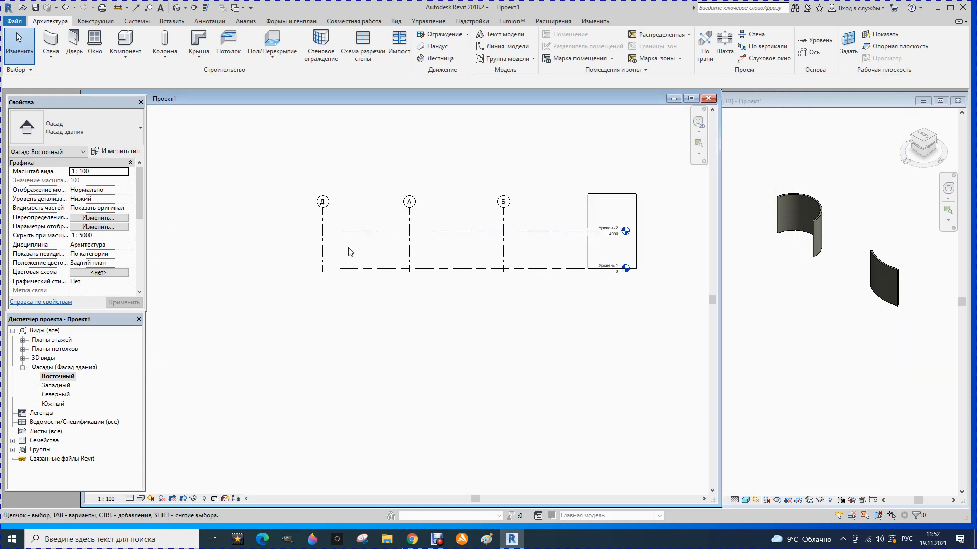
Delete the curved wall that covers the level markers in the East elevation
{"action": "scroll", "coordinate": [586, 228], "scroll_direction": "up", "scroll_amount": 1}
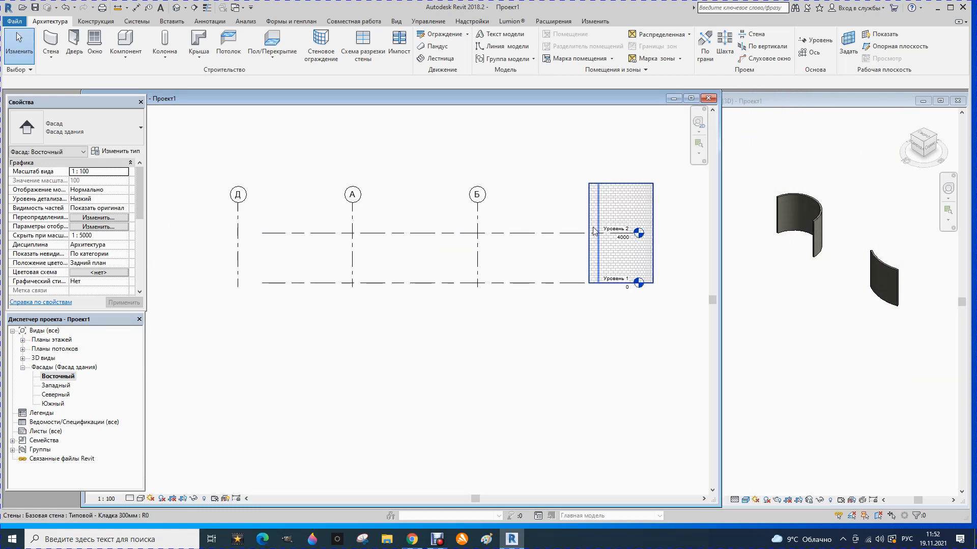
{"action": "left_click", "coordinate": [620, 187]}
{"action": "key", "text": "Delete"}
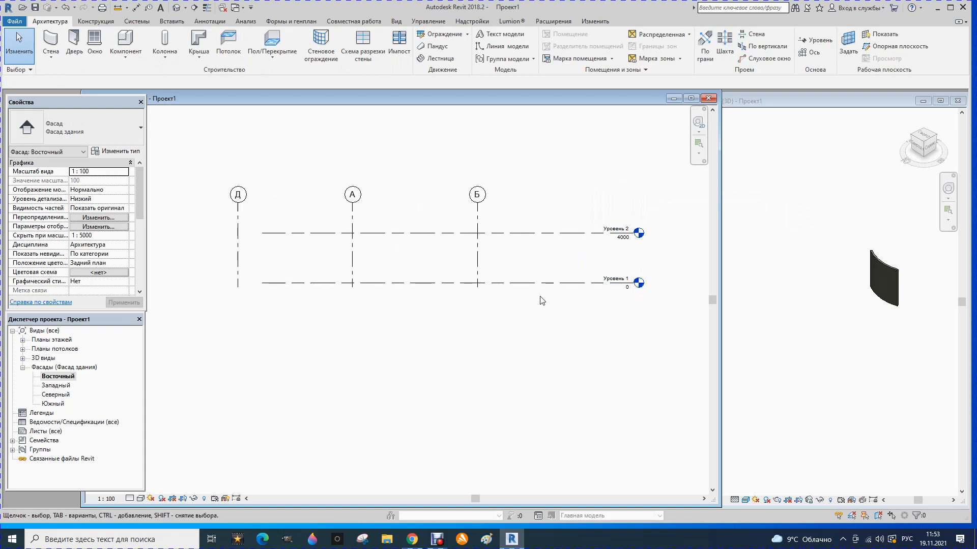
Expand the list of floor plans in the Project Browser to compare it with the levels in the elevation
{"action": "scroll", "coordinate": [553, 288], "scroll_direction": "down", "scroll_amount": 1}
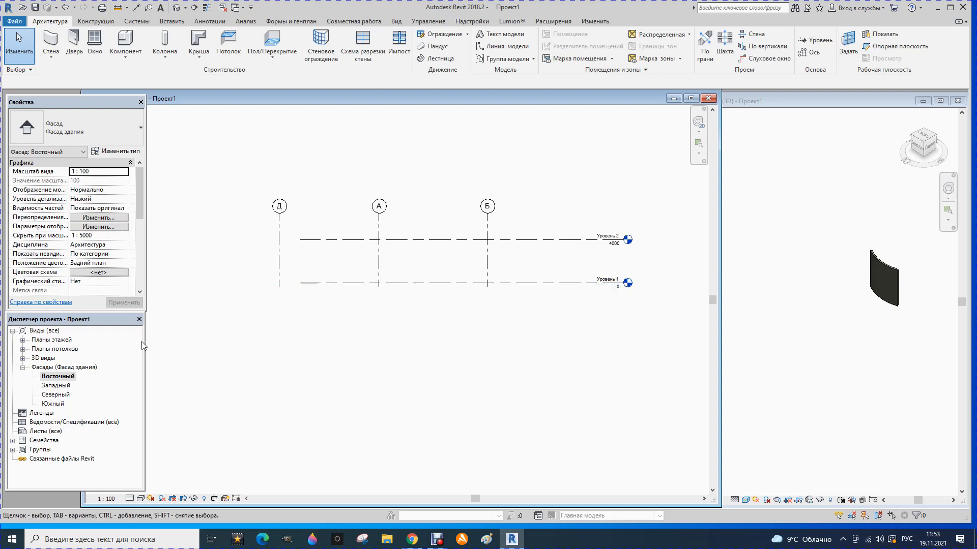
{"action": "left_click", "coordinate": [23, 341]}
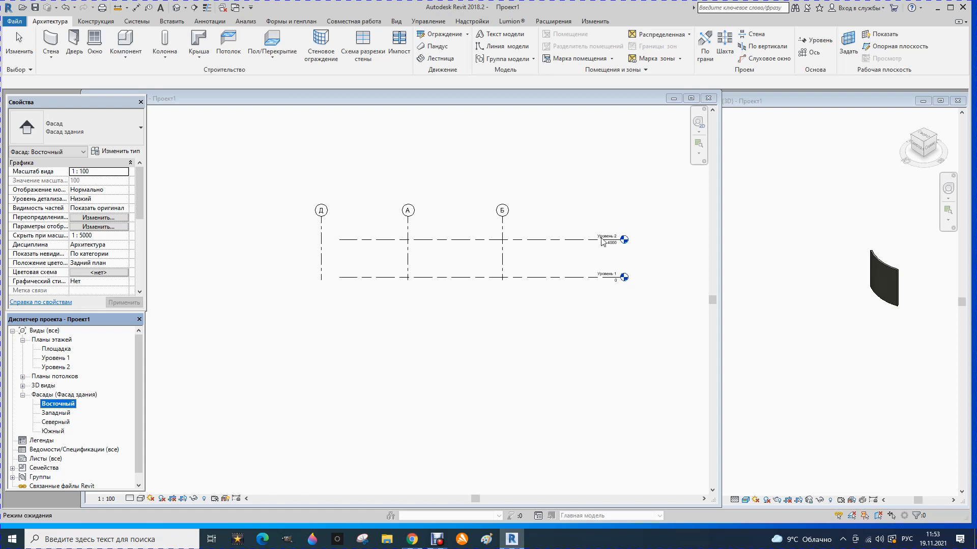
Extend the start of both level lines in the East elevation outward past axis Д
{"action": "left_click", "coordinate": [554, 246]}
{"action": "scroll", "coordinate": [555, 246], "scroll_direction": "down", "scroll_amount": 1}
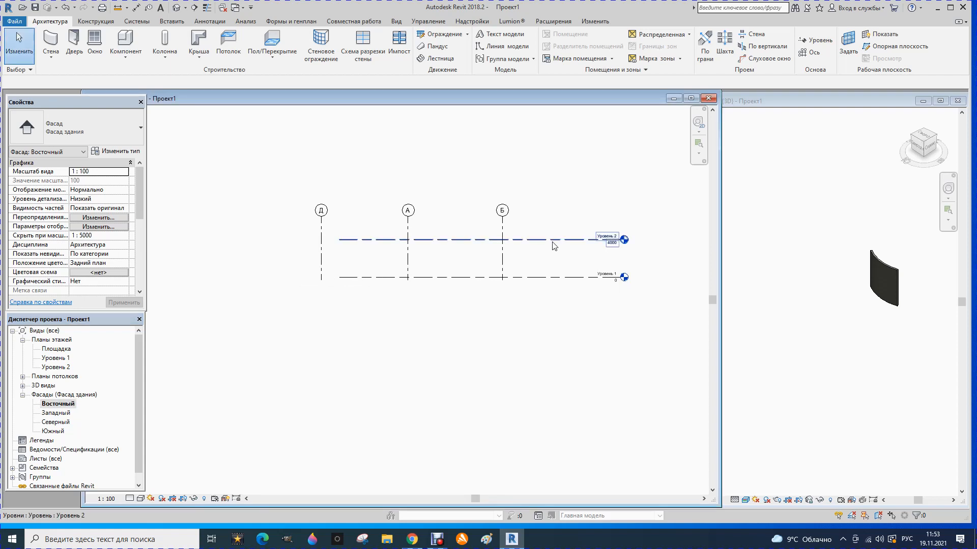
{"action": "left_click", "coordinate": [548, 277]}
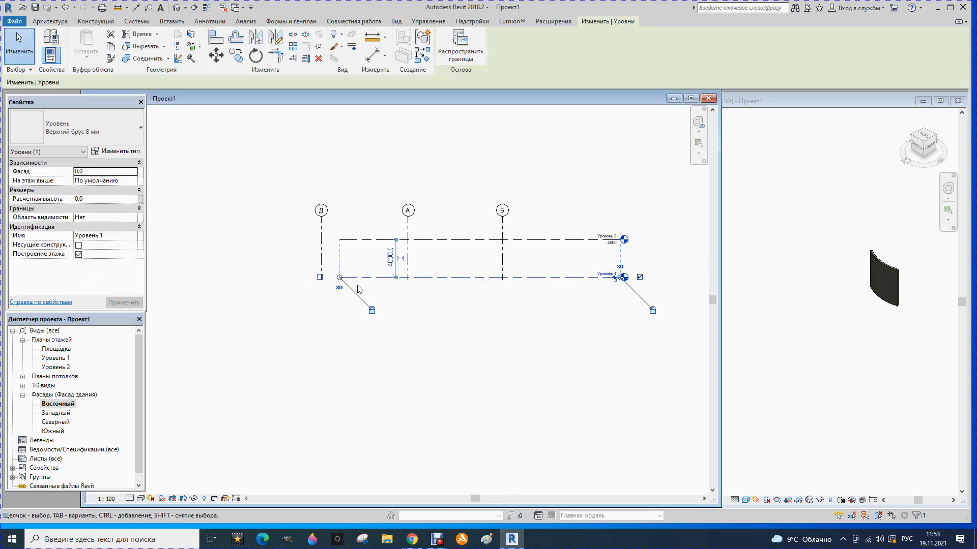
{"action": "left_click_drag", "start_coordinate": [339, 277], "coordinate": [264, 278]}
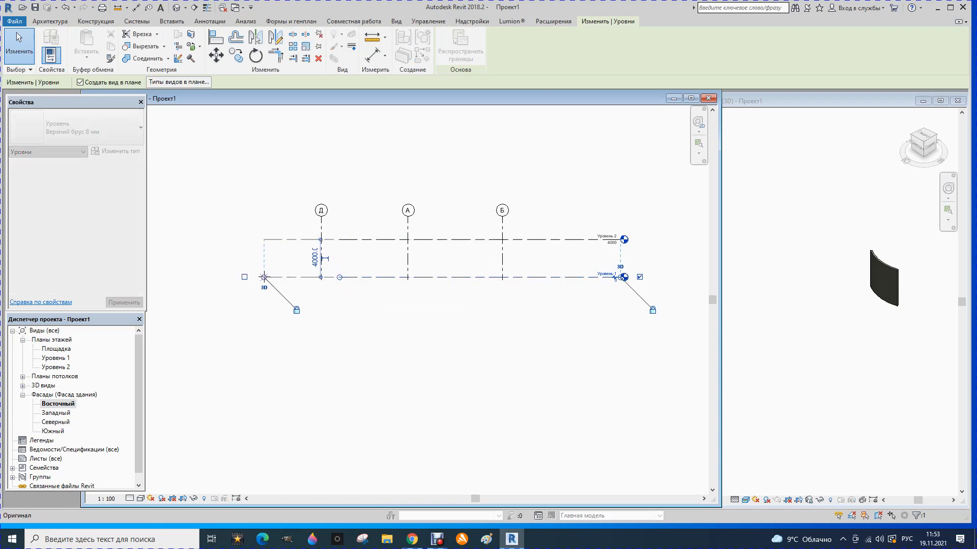
{"action": "left_click", "coordinate": [269, 289]}
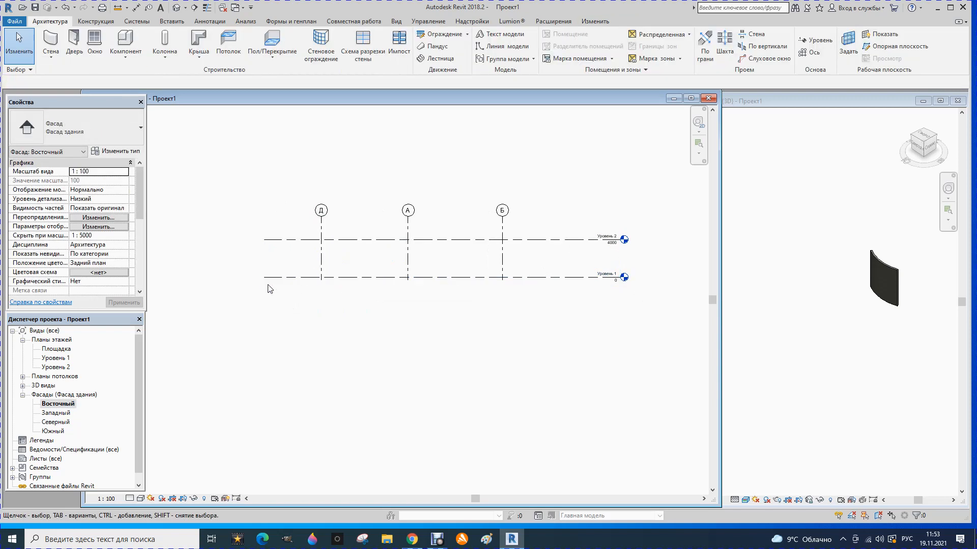
Stretch the lower ends of axes Д, А and Б down below the Level 1 line to the same depth
{"action": "left_click", "coordinate": [322, 267]}
{"action": "left_click_drag", "start_coordinate": [318, 283], "coordinate": [324, 335]}
{"action": "left_click", "coordinate": [372, 311]}
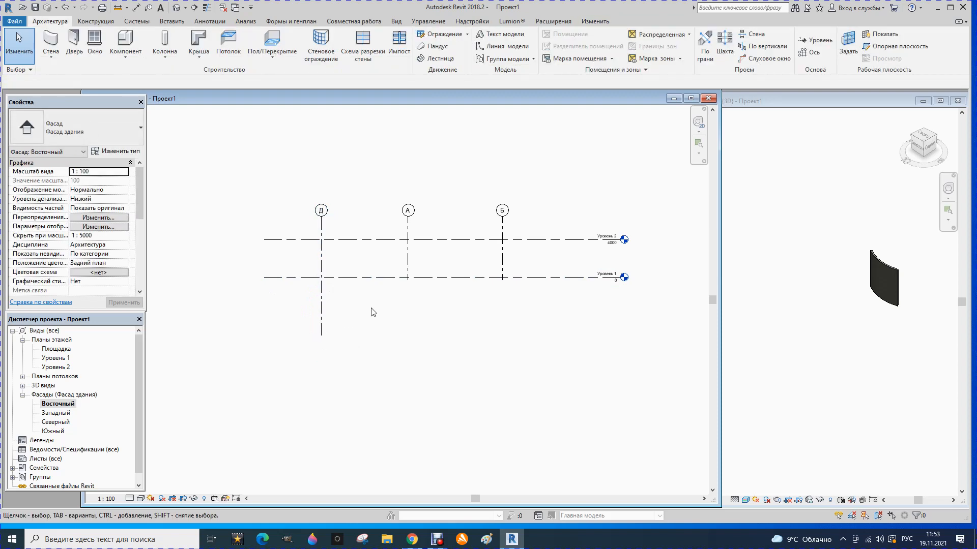
{"action": "left_click", "coordinate": [408, 265]}
{"action": "left_click_drag", "start_coordinate": [408, 283], "coordinate": [407, 336]}
{"action": "left_click", "coordinate": [378, 352]}
Rename Уровень 1 as "План 1 этажа" and rename the corresponding views as well
{"action": "scroll", "coordinate": [596, 256], "scroll_direction": "up", "scroll_amount": 1}
{"action": "scroll", "coordinate": [628, 272], "scroll_direction": "up", "scroll_amount": 3}
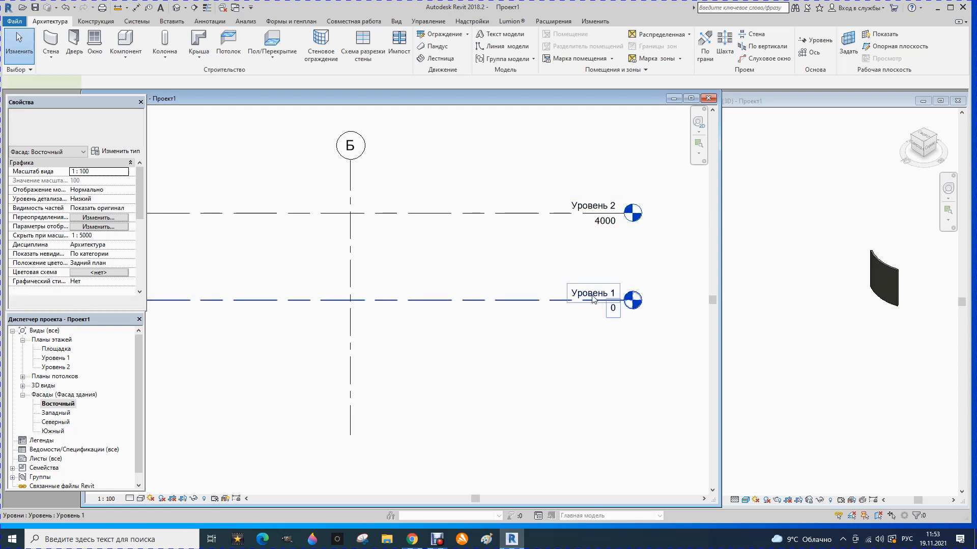
{"action": "left_click", "coordinate": [595, 295]}
{"action": "left_click", "coordinate": [593, 293]}
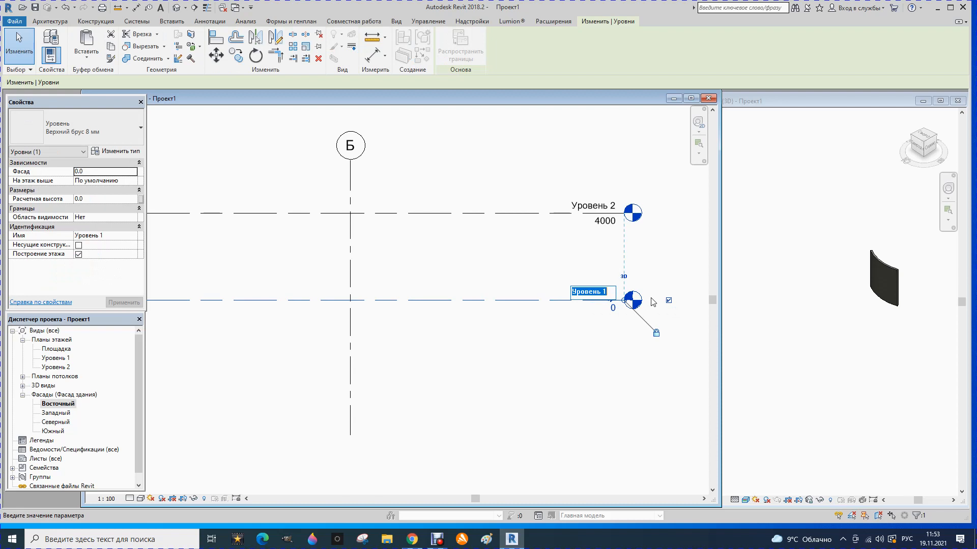
{"action": "type", "text": "План 1 этажа"}
{"action": "key", "text": "Return"}
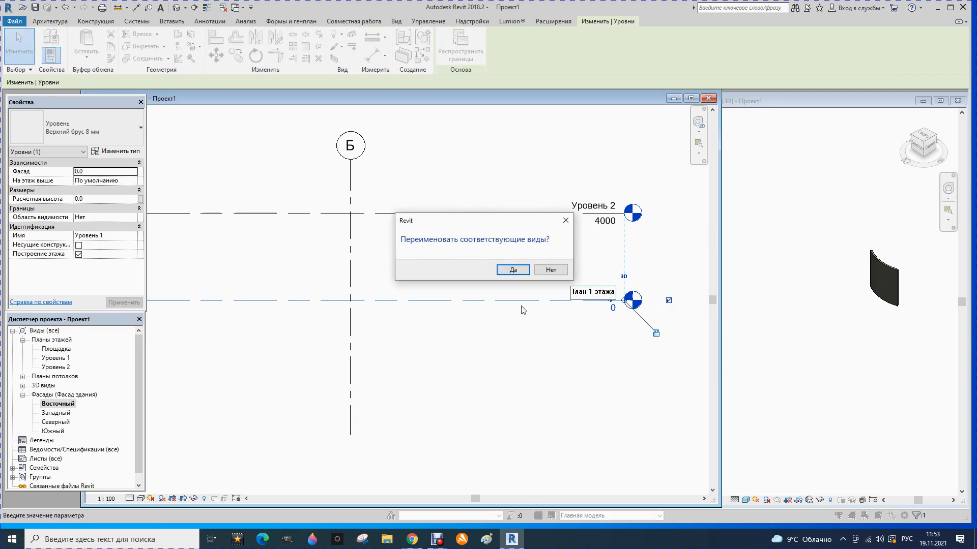
{"action": "left_click", "coordinate": [508, 271]}
Rename Уровень 2 as "План 2 этажа", including the corresponding views
{"action": "left_click", "coordinate": [577, 208]}
{"action": "left_click", "coordinate": [577, 206]}
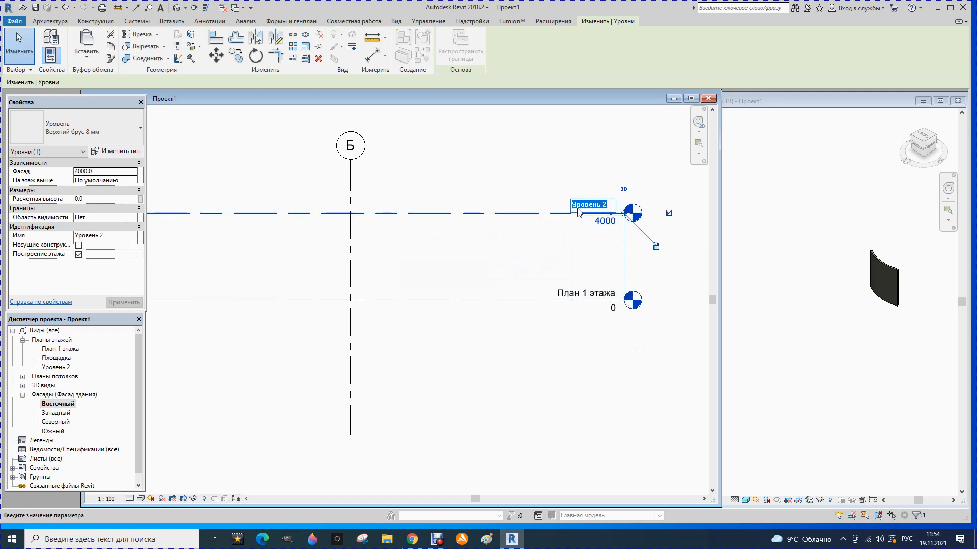
{"action": "type", "text": "План 2 этажа"}
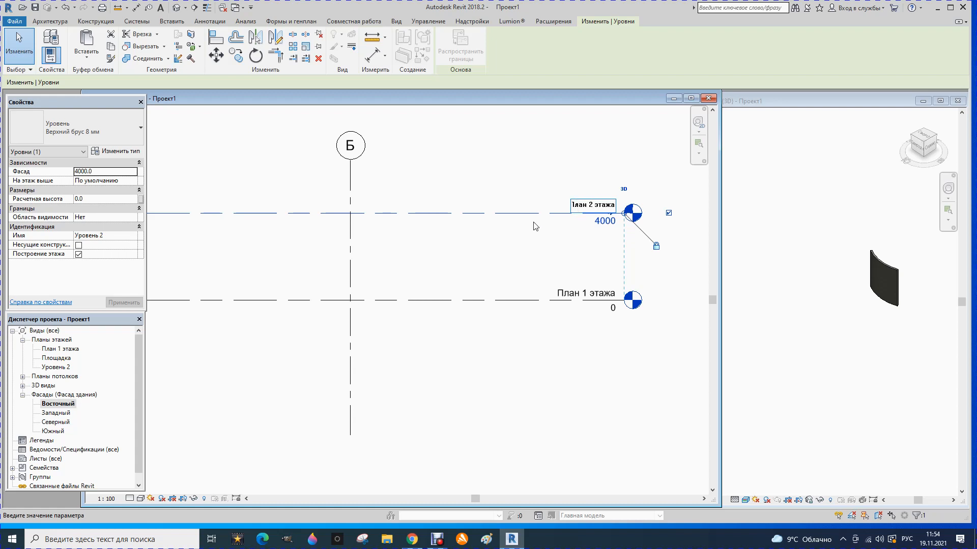
{"action": "key", "text": "Return"}
{"action": "left_click", "coordinate": [513, 270]}
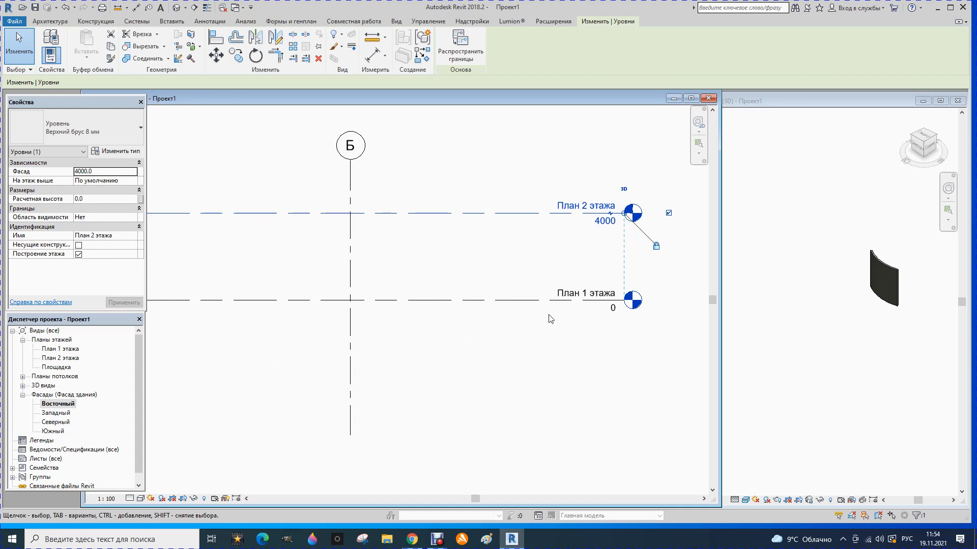
Set the elevation of level План 2 этажа to 3000
{"action": "scroll", "coordinate": [560, 315], "scroll_direction": "down", "scroll_amount": 1}
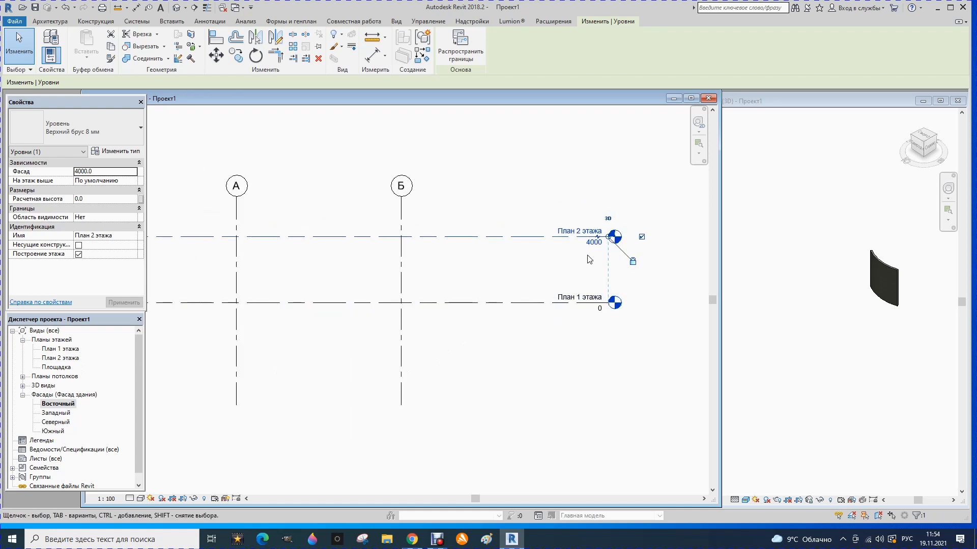
{"action": "scroll", "coordinate": [589, 258], "scroll_direction": "up", "scroll_amount": 2}
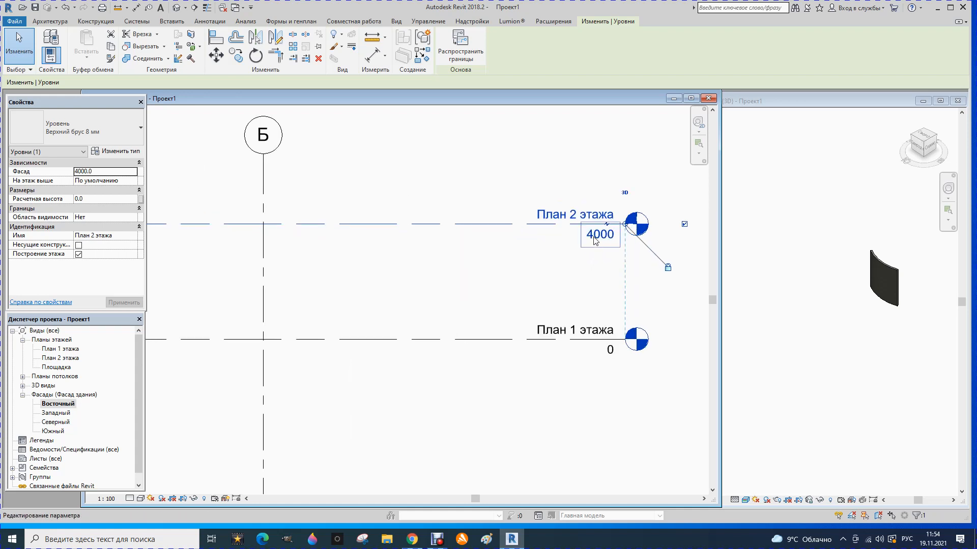
{"action": "left_click", "coordinate": [594, 235]}
{"action": "type", "text": "3000"}
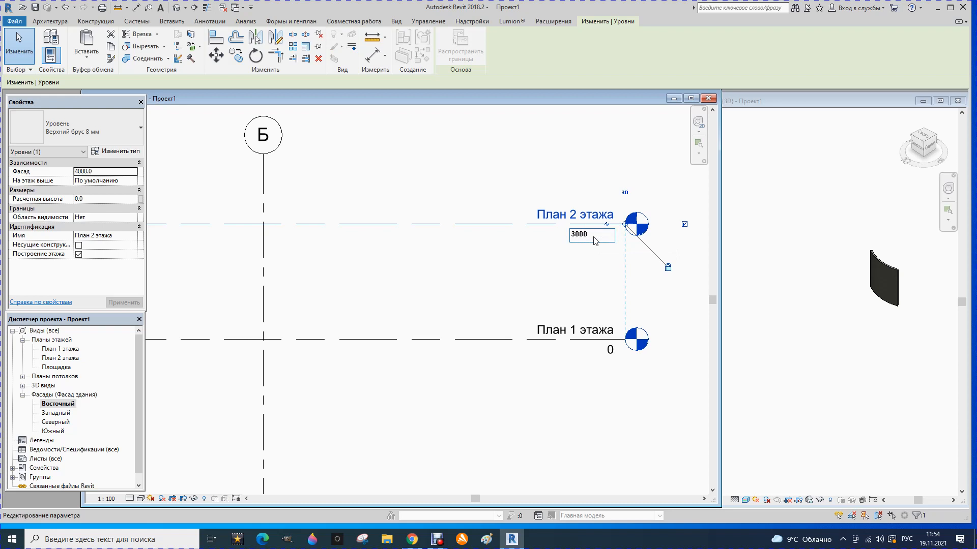
{"action": "key", "text": "Return"}
{"action": "scroll", "coordinate": [610, 197], "scroll_direction": "down", "scroll_amount": 1}
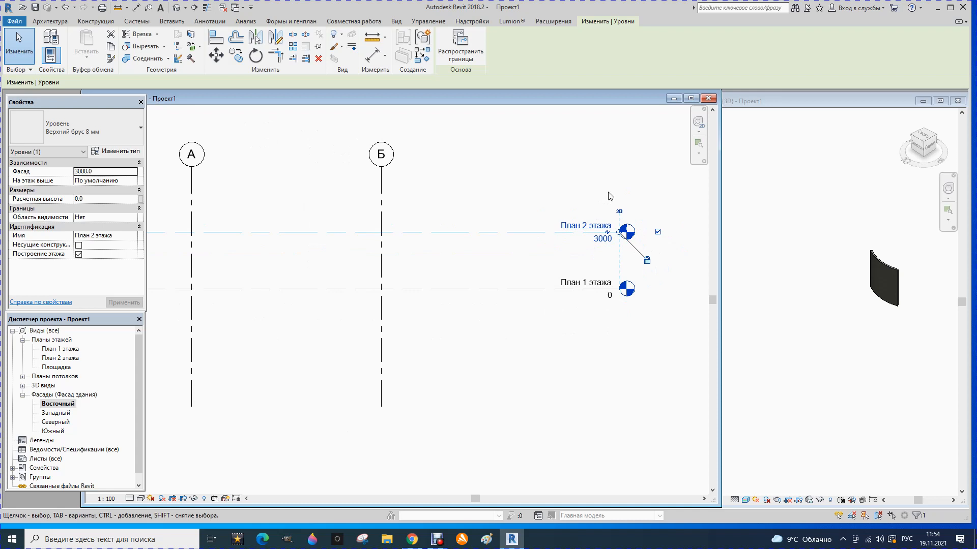
{"action": "left_click", "coordinate": [610, 197]}
Draw a new level 2000 above План 2 этажа, aligned with both ends of the existing levels
{"action": "scroll", "coordinate": [580, 224], "scroll_direction": "down", "scroll_amount": 1}
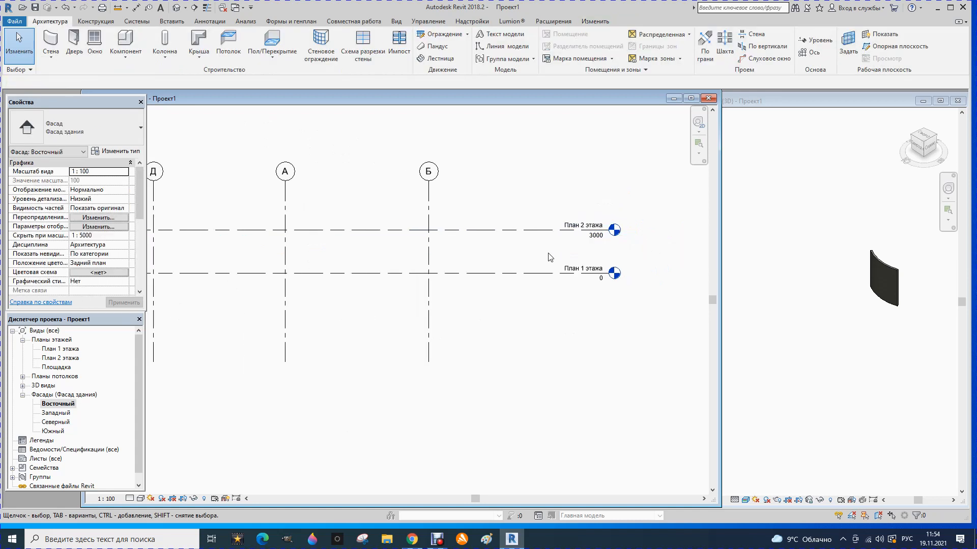
{"action": "scroll", "coordinate": [581, 254], "scroll_direction": "down", "scroll_amount": 1}
{"action": "scroll", "coordinate": [603, 250], "scroll_direction": "up", "scroll_amount": 1}
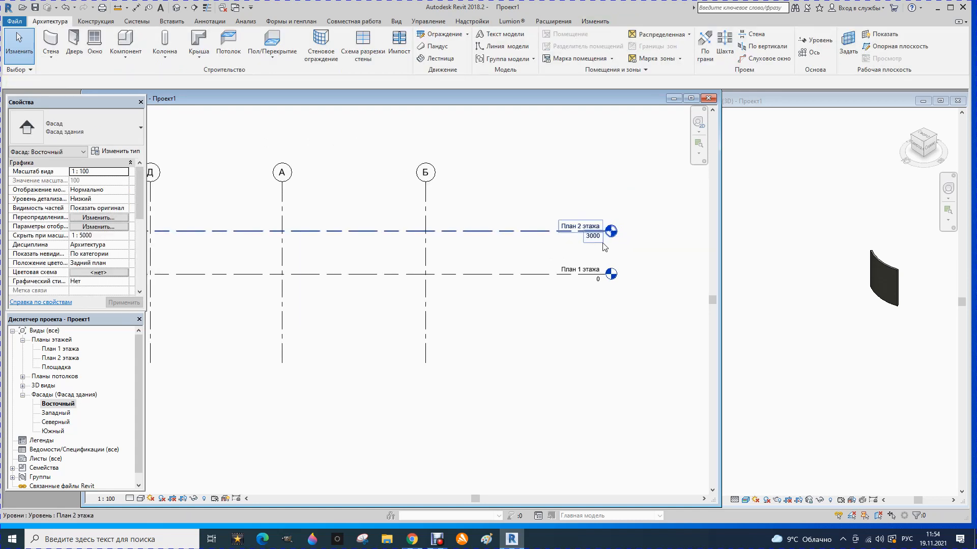
{"action": "scroll", "coordinate": [611, 239], "scroll_direction": "up", "scroll_amount": 1}
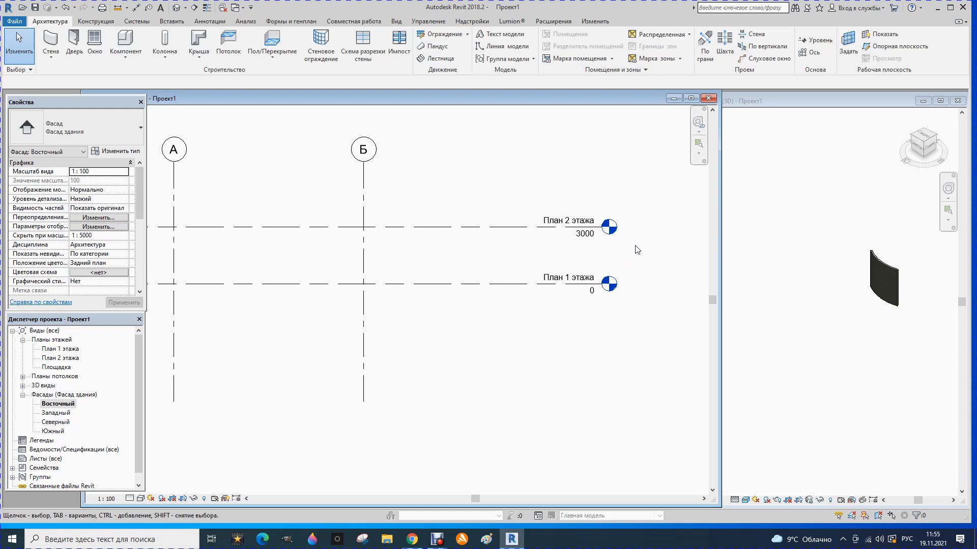
{"action": "scroll", "coordinate": [638, 249], "scroll_direction": "down", "scroll_amount": 4}
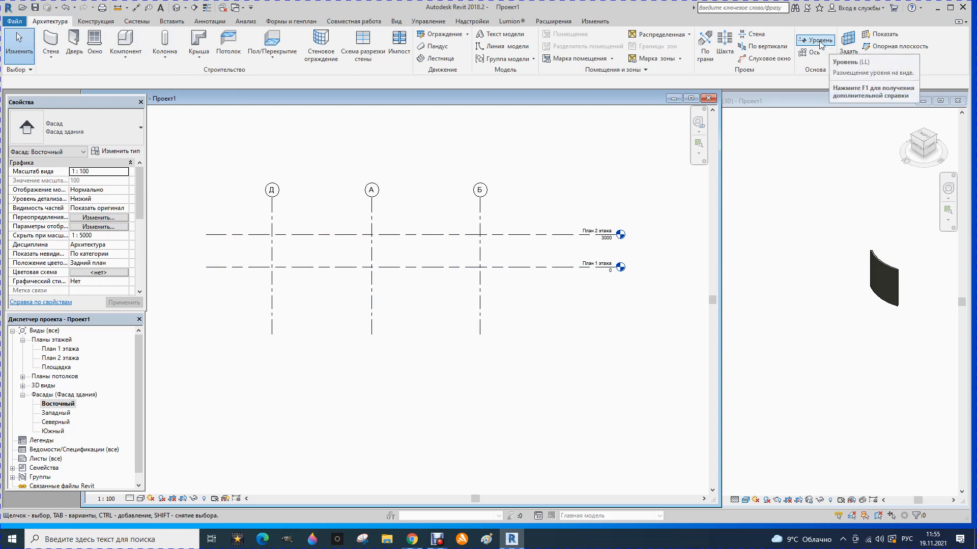
{"action": "left_click", "coordinate": [820, 43]}
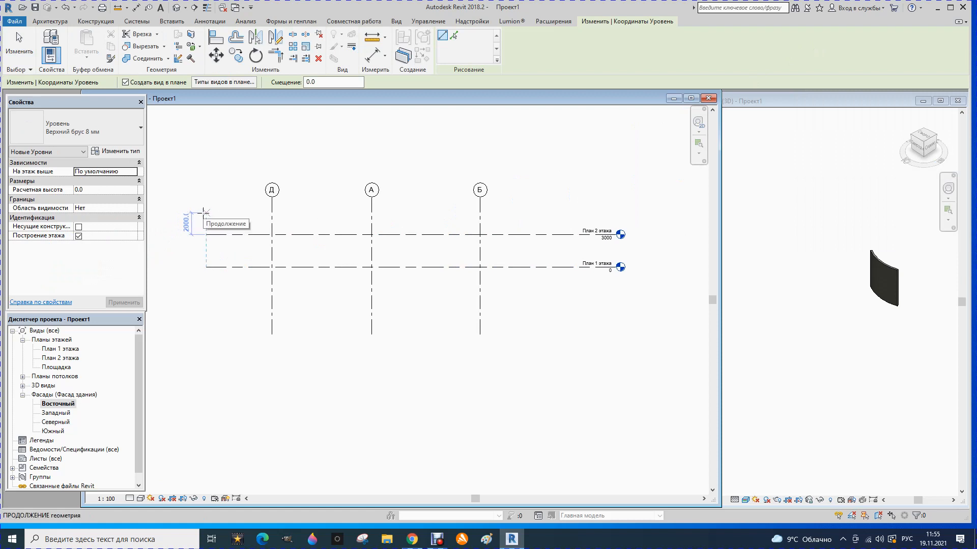
{"action": "left_click", "coordinate": [204, 212]}
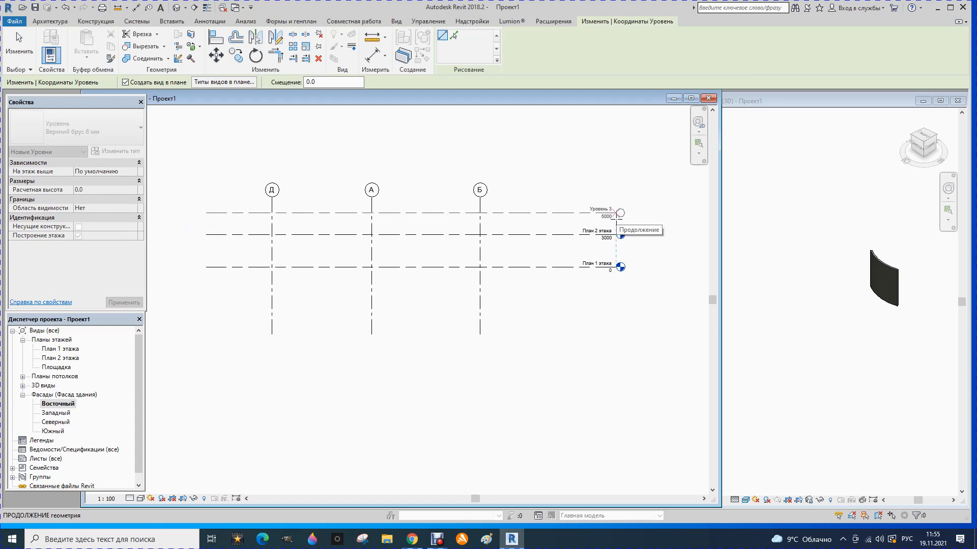
{"action": "left_click", "coordinate": [616, 213]}
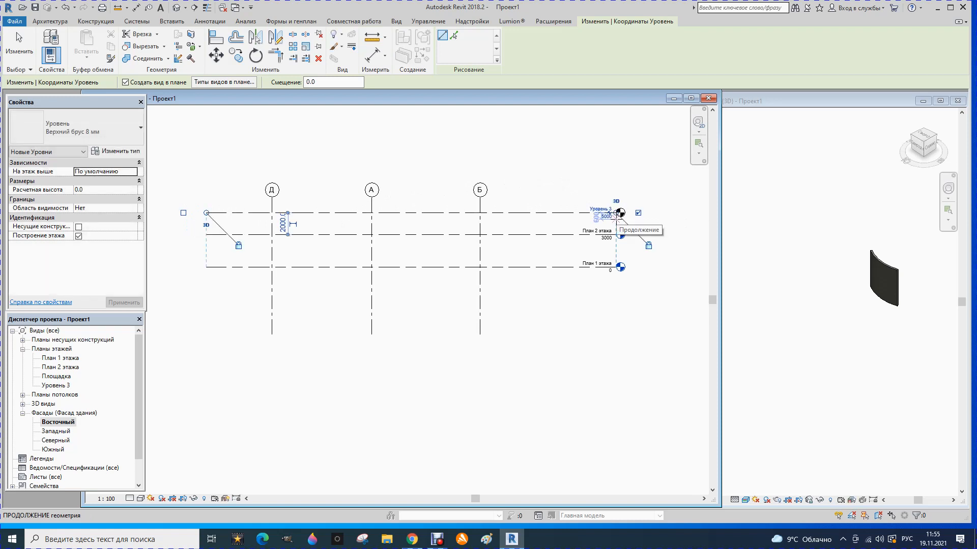
{"action": "key", "text": "Escape"}
Rename the new top level as "План 3 этажа" together with its corresponding views
{"action": "left_click", "coordinate": [573, 218]}
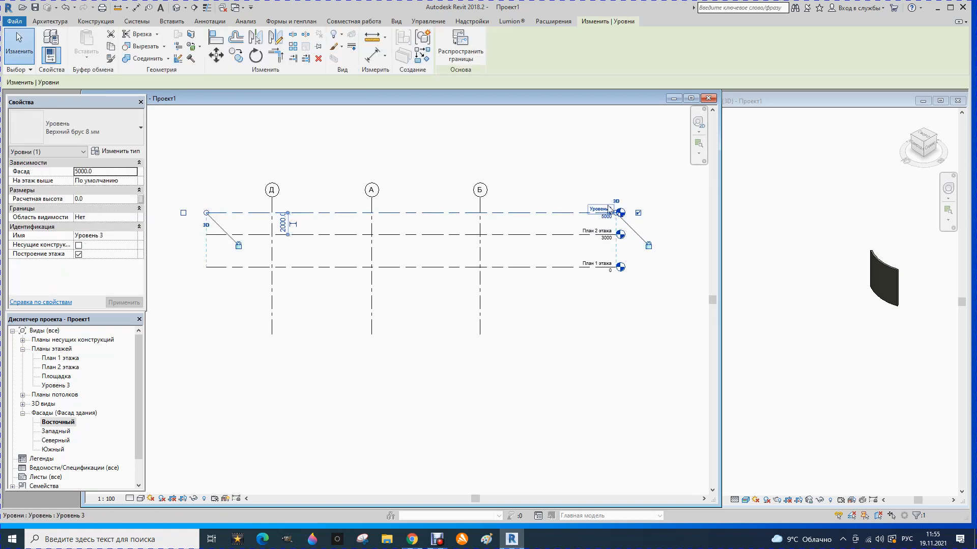
{"action": "scroll", "coordinate": [595, 214], "scroll_direction": "up", "scroll_amount": 3}
{"action": "left_click", "coordinate": [601, 213]}
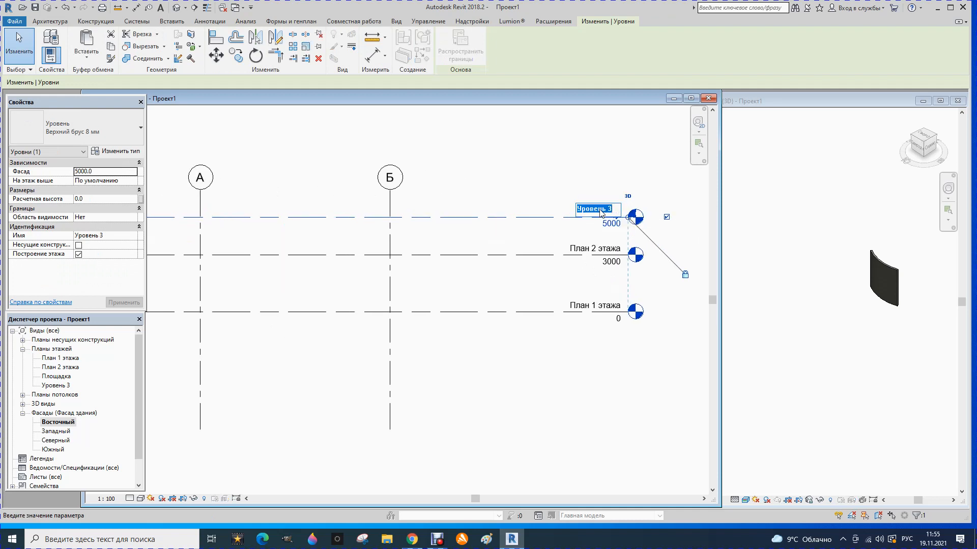
{"action": "type", "text": "План 3 этажа"}
{"action": "key", "text": "Return"}
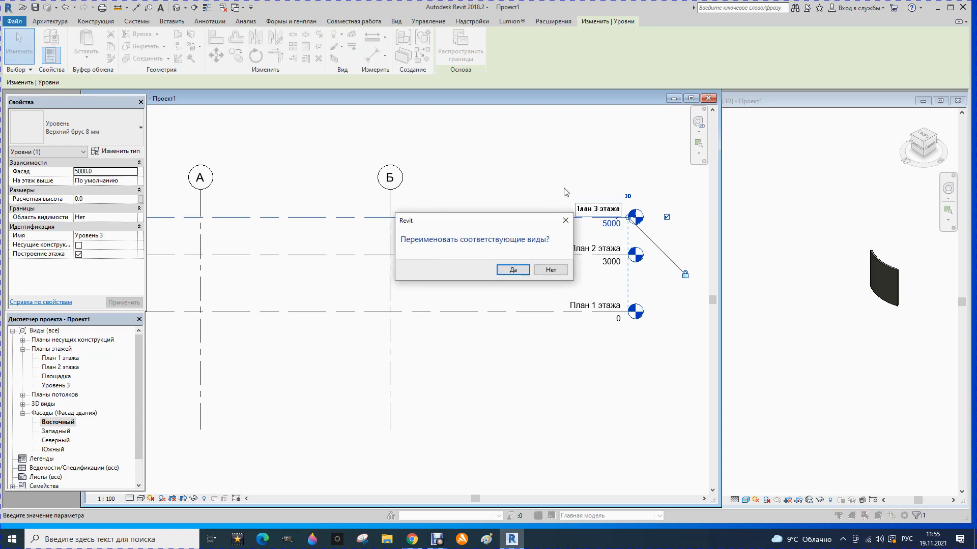
{"action": "left_click", "coordinate": [502, 273]}
Set the elevation of level План 3 этажа to 6000
{"action": "left_click", "coordinate": [609, 227]}
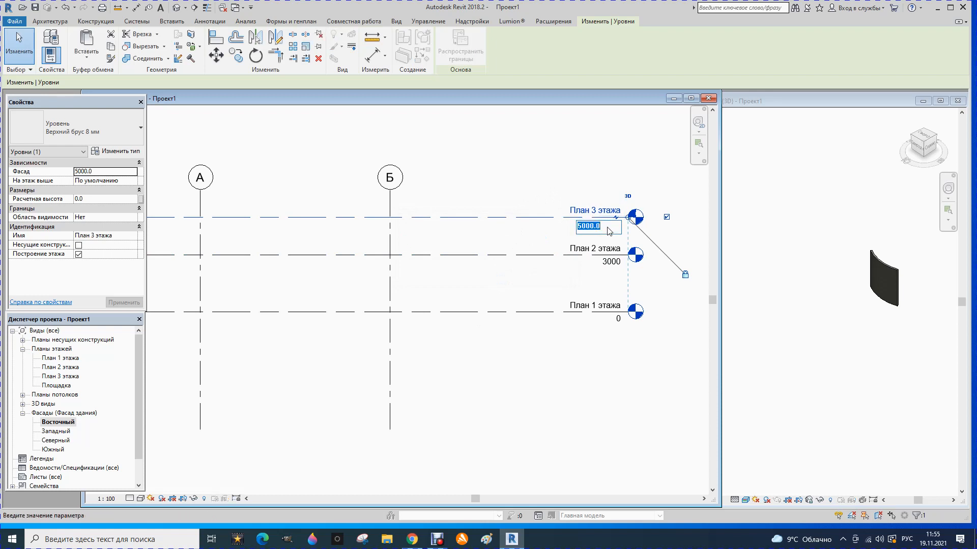
{"action": "type", "text": "60"}
{"action": "key", "text": "Return"}
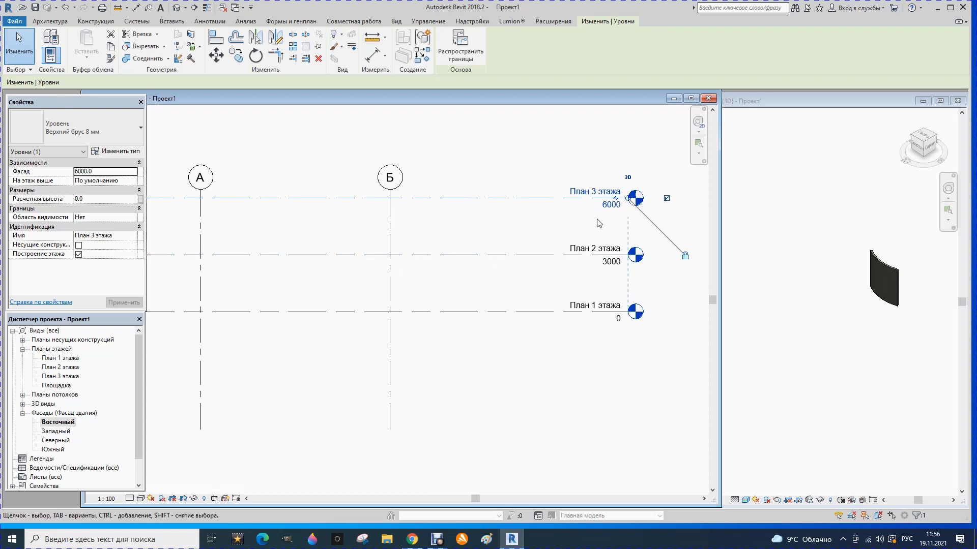
{"action": "left_click", "coordinate": [585, 234]}
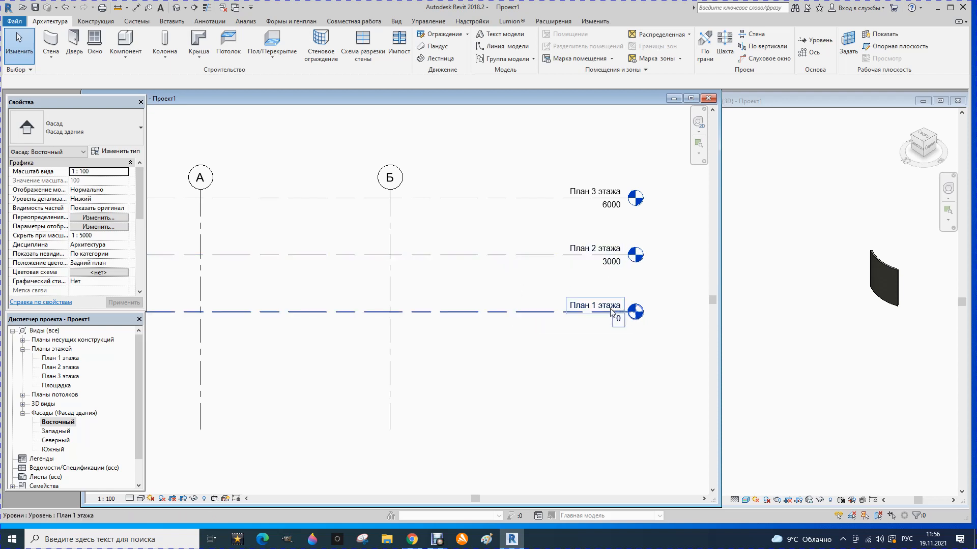
Draw a new level about 3400 below План 1 этажа, aligned with both ends of the levels above
{"action": "left_click", "coordinate": [497, 201]}
{"action": "scroll", "coordinate": [623, 239], "scroll_direction": "down", "scroll_amount": 4}
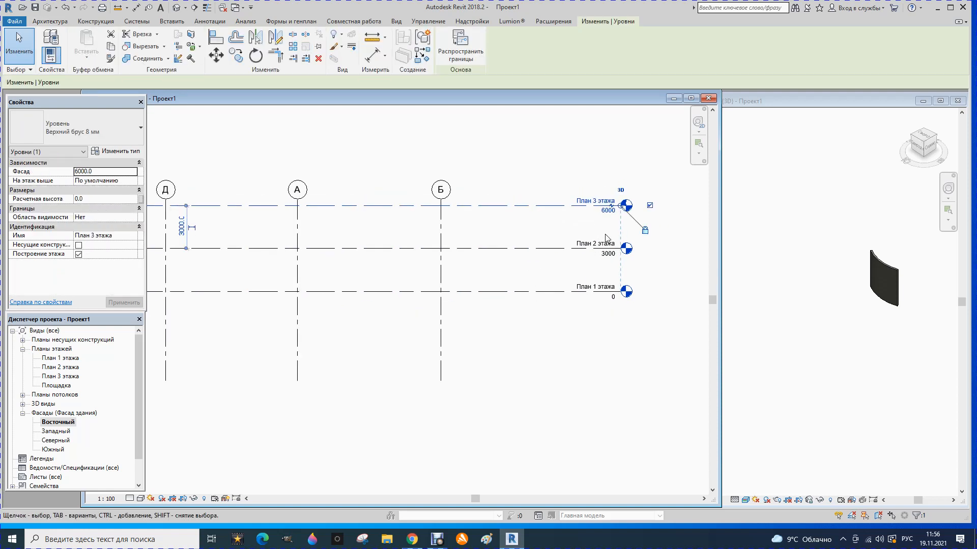
{"action": "scroll", "coordinate": [372, 237], "scroll_direction": "up", "scroll_amount": 3}
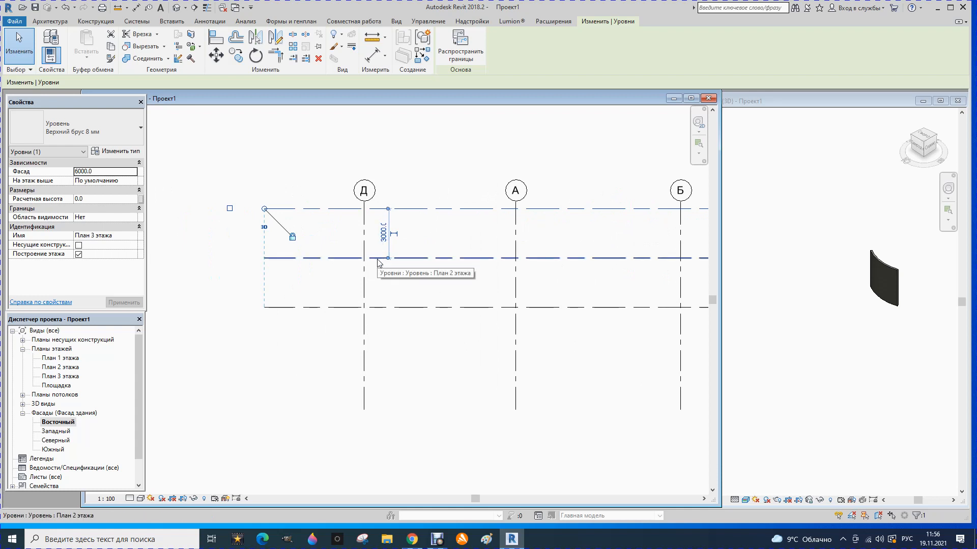
{"action": "scroll", "coordinate": [377, 260], "scroll_direction": "down", "scroll_amount": 2}
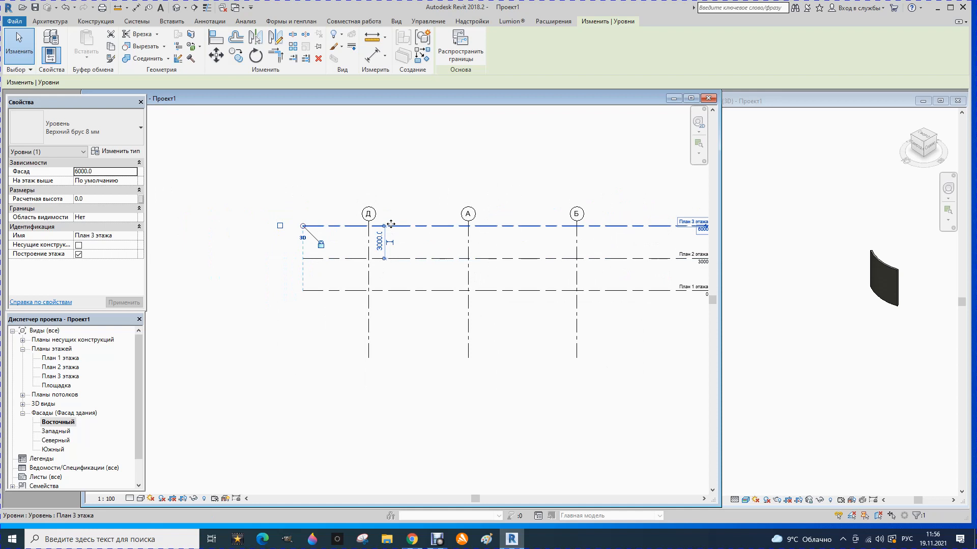
{"action": "scroll", "coordinate": [366, 258], "scroll_direction": "down", "scroll_amount": 2}
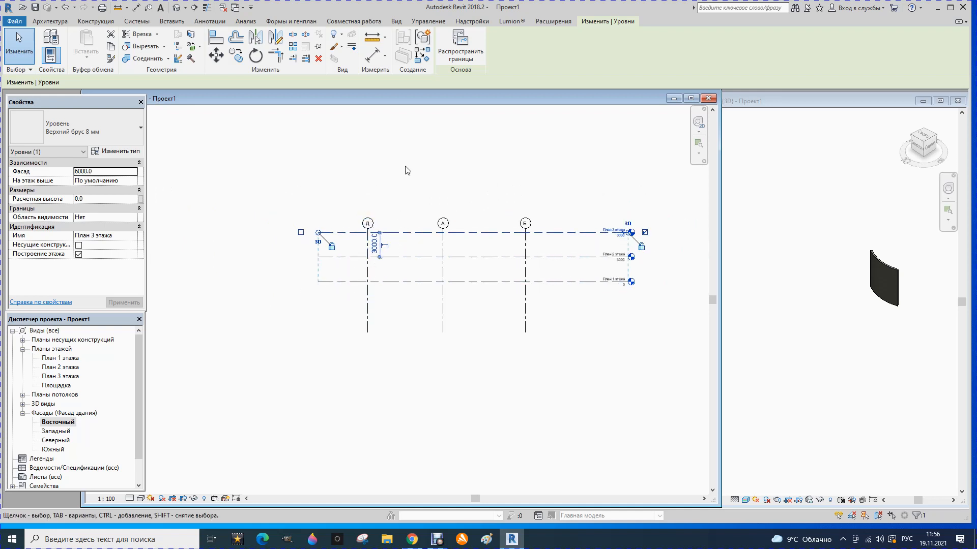
{"action": "left_click", "coordinate": [43, 22]}
{"action": "left_click", "coordinate": [815, 41]}
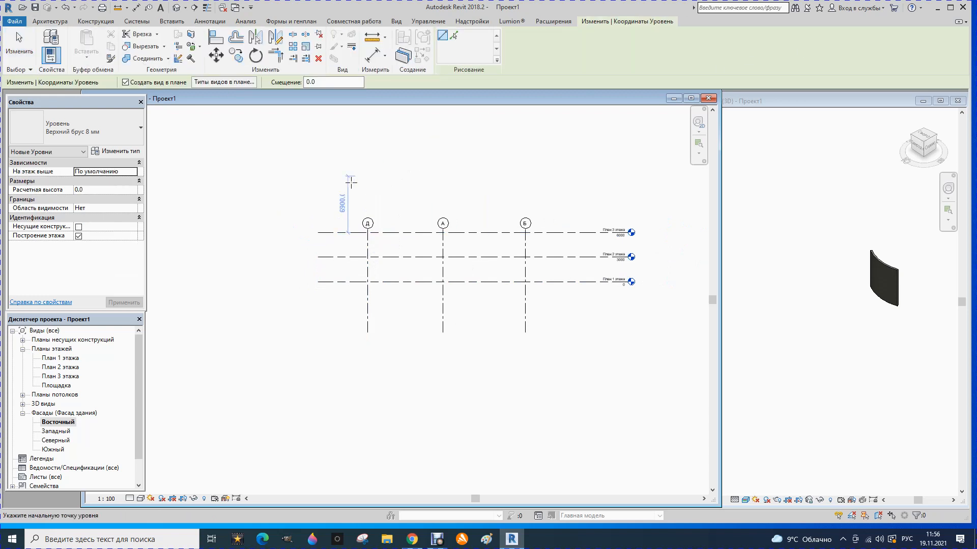
{"action": "left_click", "coordinate": [320, 310]}
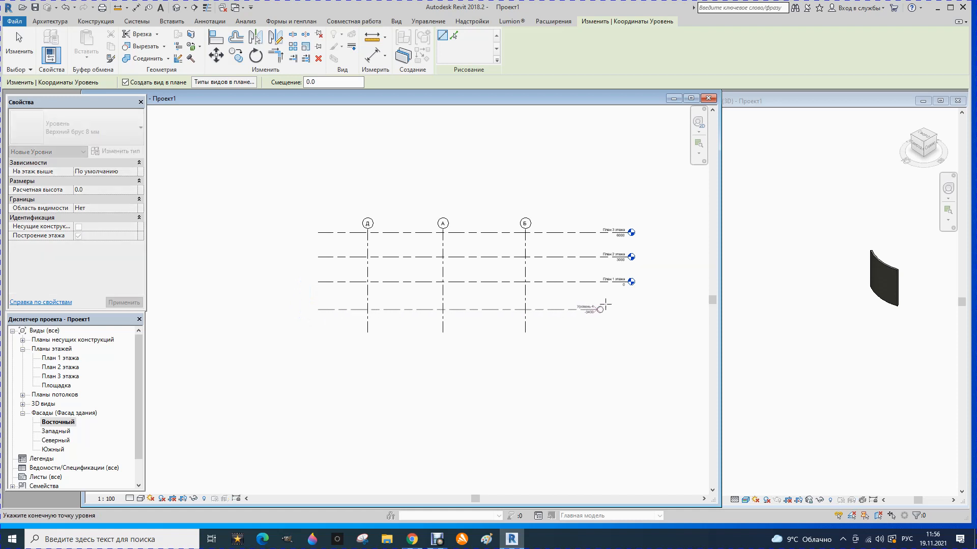
{"action": "left_click", "coordinate": [631, 309]}
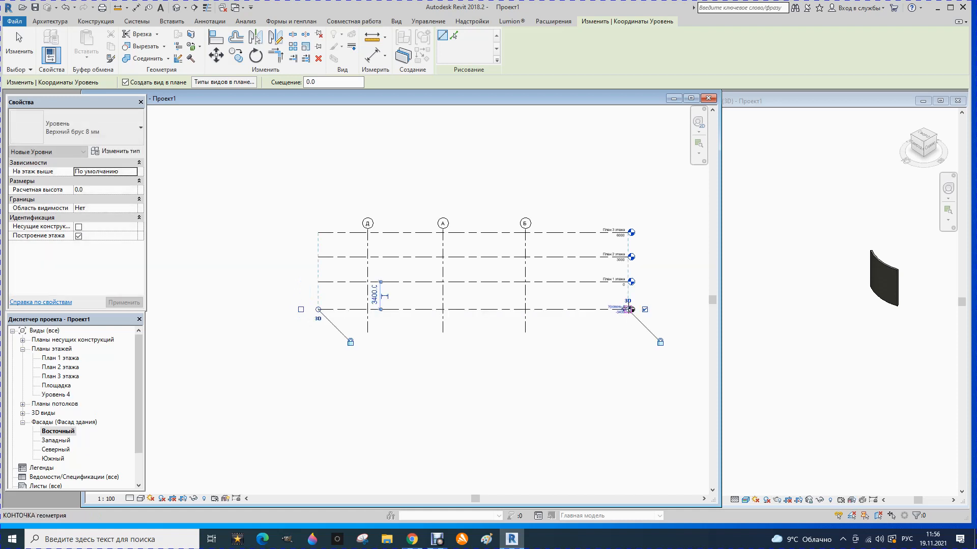
Finish drawing levels and set the elevation of the lowest level, Уровень 4, to -2000
{"action": "scroll", "coordinate": [603, 318], "scroll_direction": "up", "scroll_amount": 1}
{"action": "key", "text": "Escape"}
{"action": "key", "text": "Escape"}
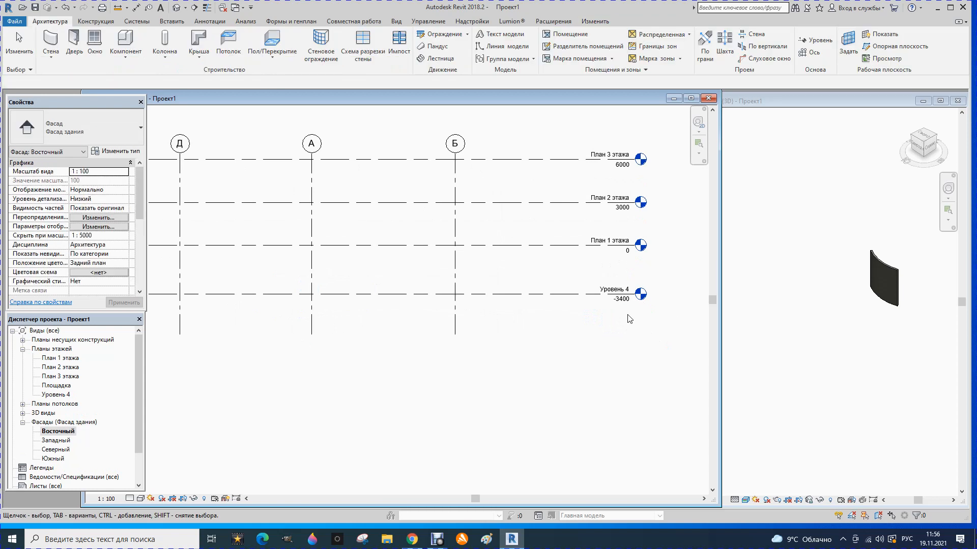
{"action": "scroll", "coordinate": [621, 306], "scroll_direction": "up", "scroll_amount": 3}
{"action": "left_click", "coordinate": [616, 299]}
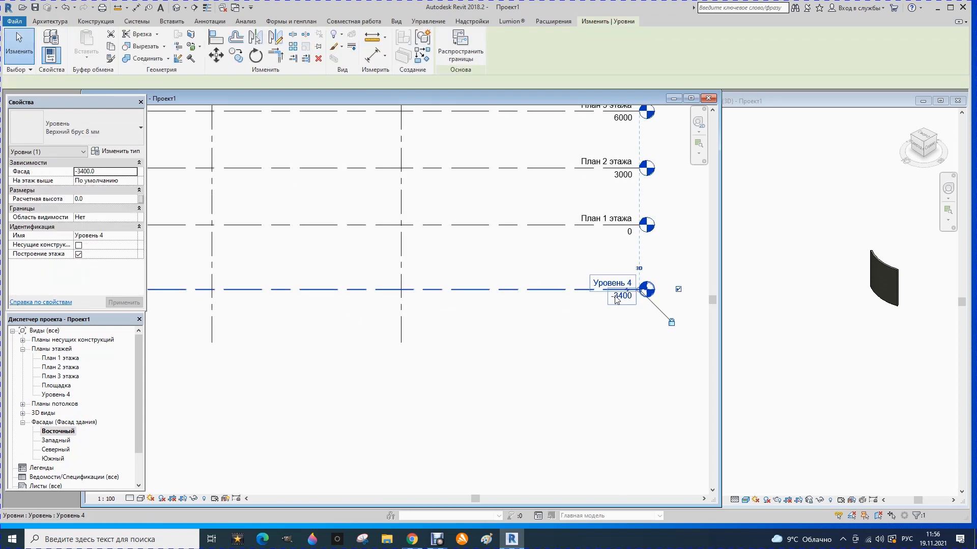
{"action": "left_click", "coordinate": [617, 299]}
{"action": "type", "text": "-"}
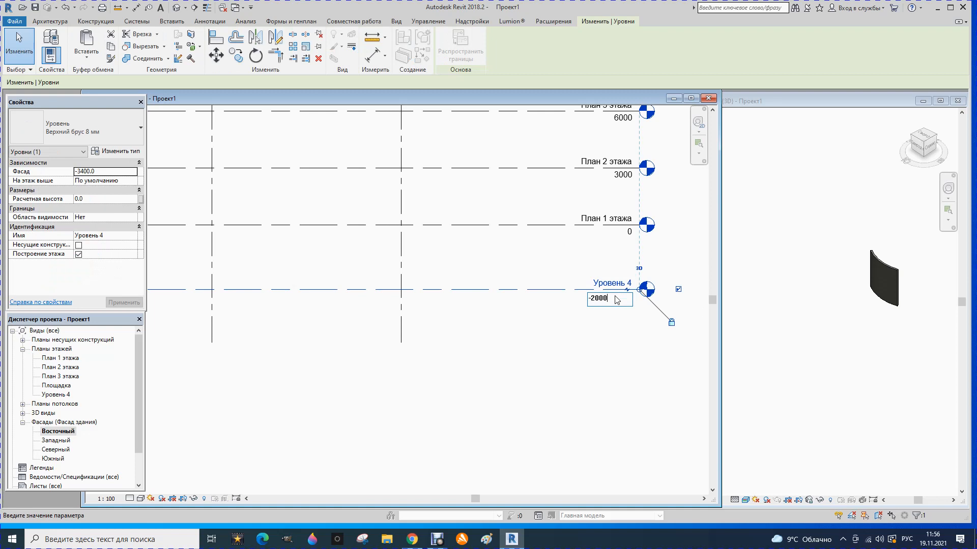
{"action": "key", "text": "Return"}
Rename the lowest level as "Уровень земли" together with its corresponding views
{"action": "left_click", "coordinate": [600, 256]}
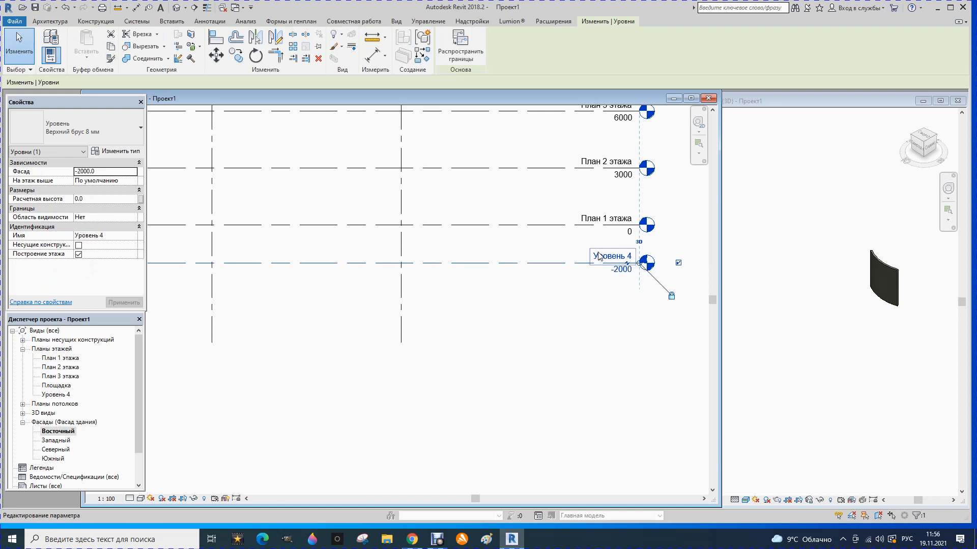
{"action": "type", "text": "Уровен"}
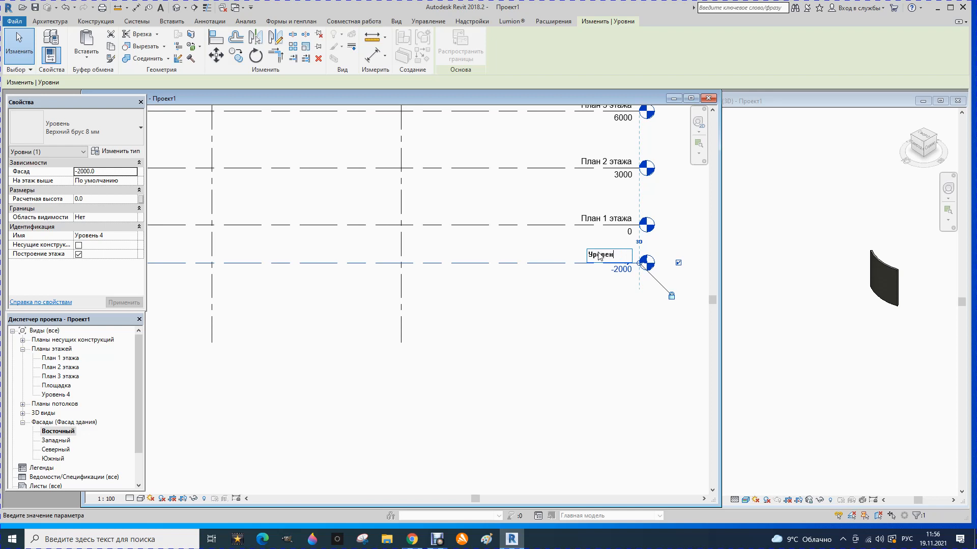
{"action": "type", "text": "ь земли"}
{"action": "left_click", "coordinate": [556, 327]}
{"action": "left_click", "coordinate": [509, 270]}
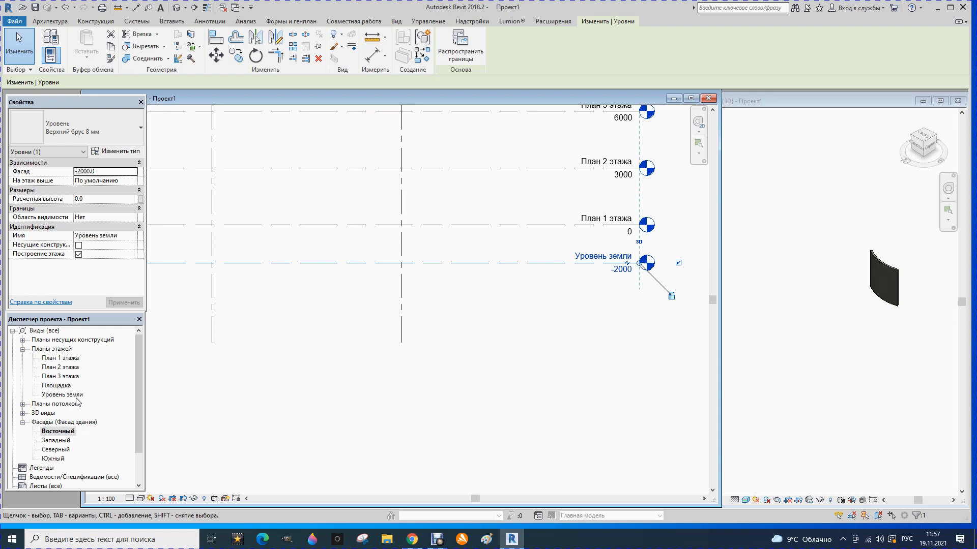
Examine the distance between levels План 1 этажа and Уровень земли and the elevation mark of Уровень земли
{"action": "scroll", "coordinate": [597, 370], "scroll_direction": "down", "scroll_amount": 3}
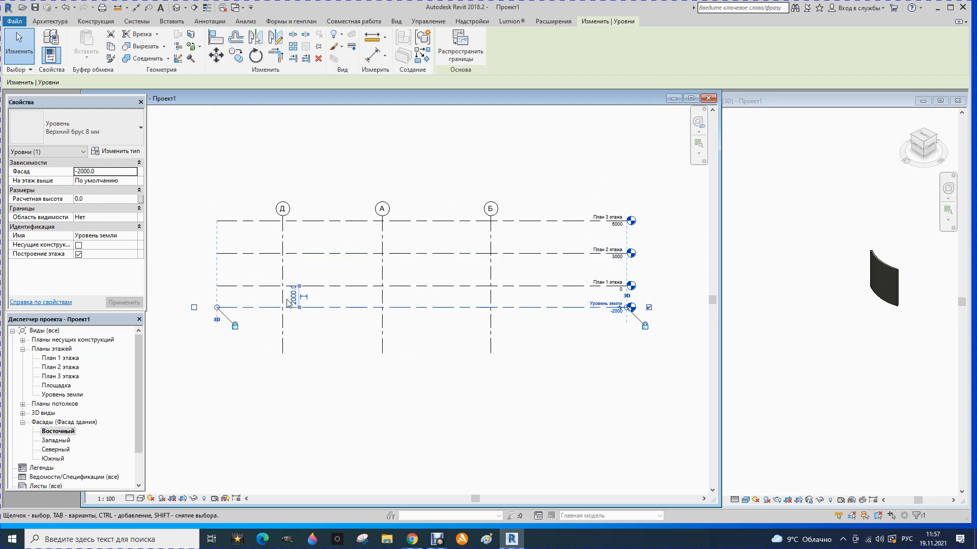
{"action": "scroll", "coordinate": [288, 299], "scroll_direction": "up", "scroll_amount": 4}
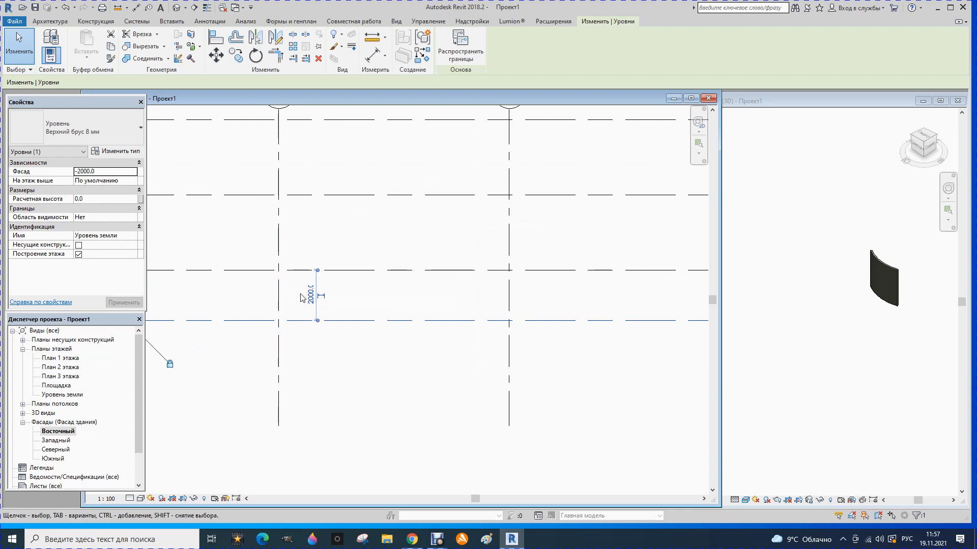
{"action": "scroll", "coordinate": [273, 281], "scroll_direction": "down", "scroll_amount": 5}
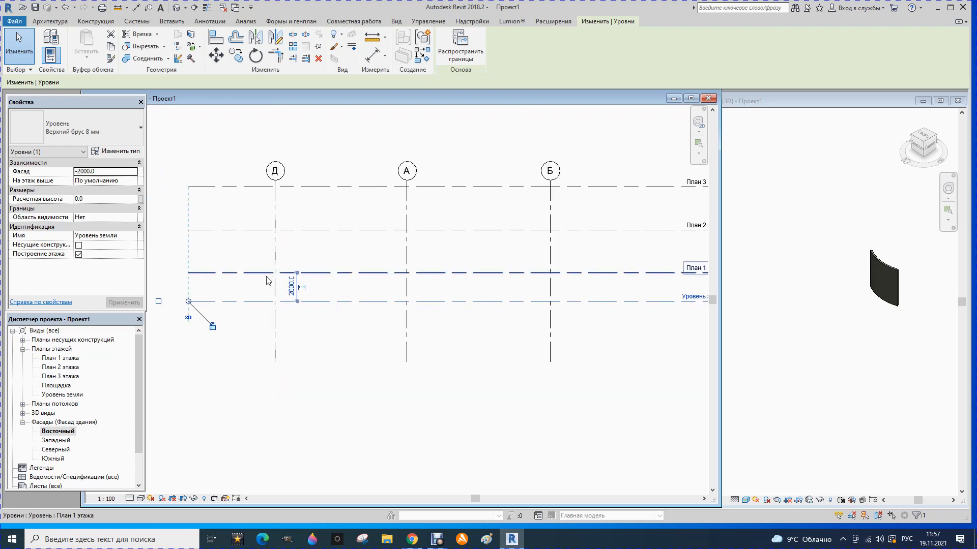
{"action": "scroll", "coordinate": [485, 290], "scroll_direction": "up", "scroll_amount": 2}
{"action": "scroll", "coordinate": [485, 290], "scroll_direction": "up", "scroll_amount": 5}
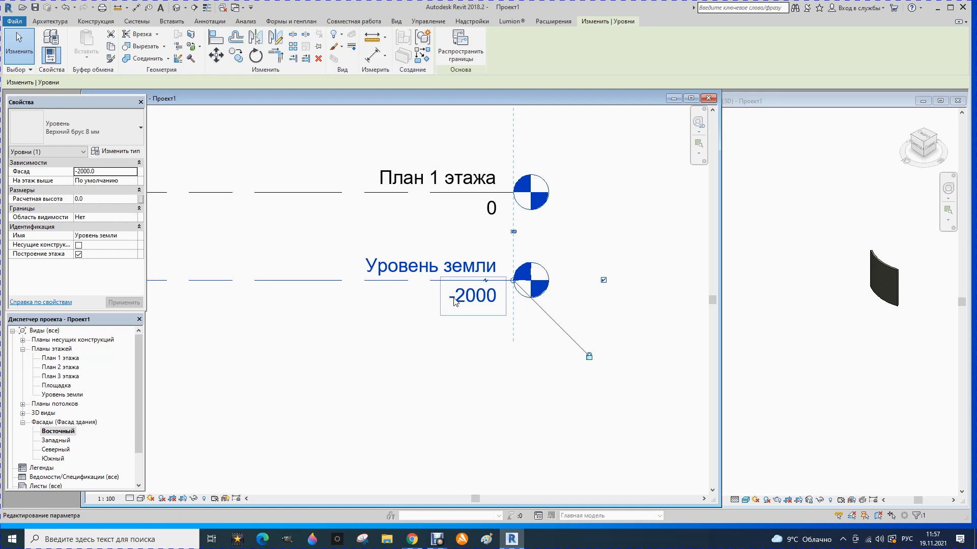
{"action": "scroll", "coordinate": [492, 302], "scroll_direction": "down", "scroll_amount": 5}
{"action": "left_click", "coordinate": [435, 365]}
{"action": "scroll", "coordinate": [556, 327], "scroll_direction": "down", "scroll_amount": 6}
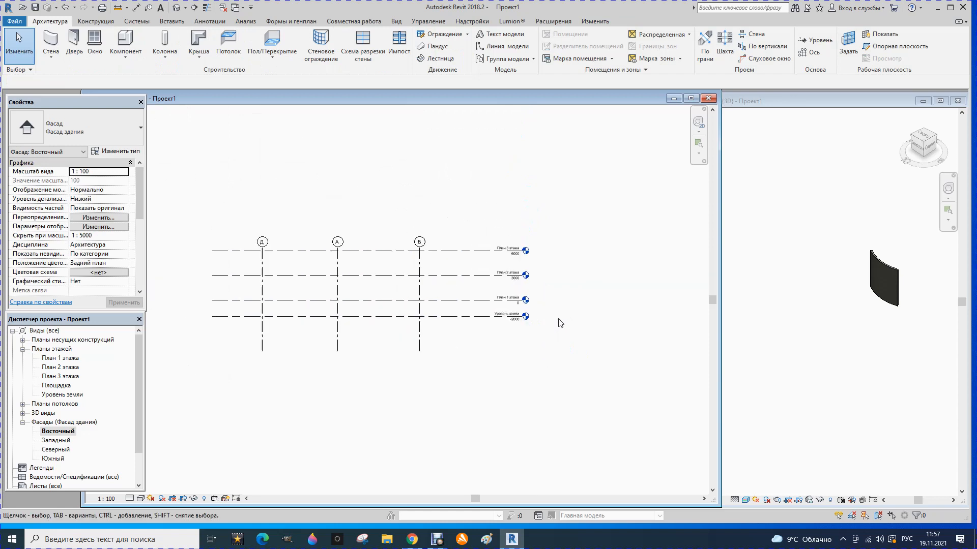
Extend the upper ends of axes А, Б and Д further above level План 3 этажа, aligning their bubbles at one height
{"action": "left_click", "coordinate": [337, 262]}
{"action": "left_click_drag", "start_coordinate": [337, 248], "coordinate": [337, 217]}
{"action": "left_click", "coordinate": [262, 247]}
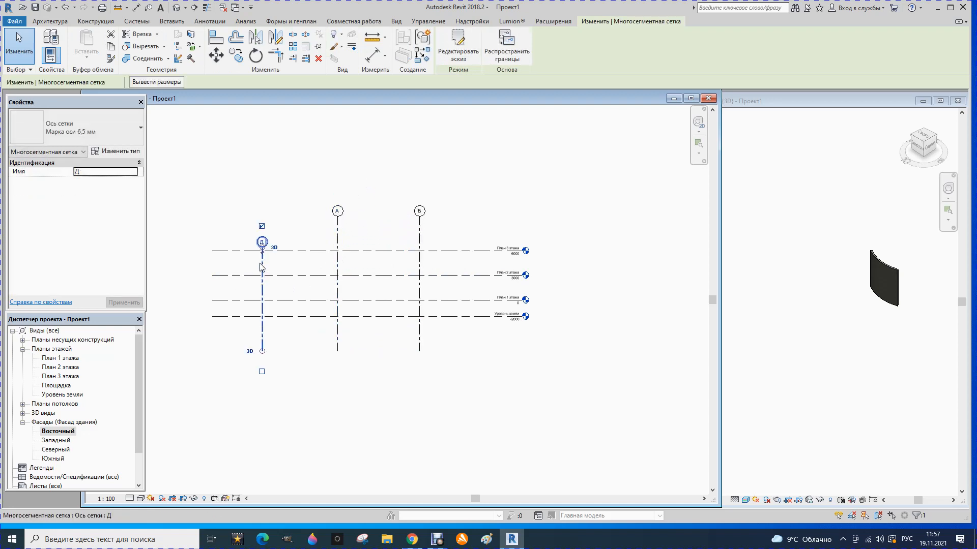
{"action": "left_click_drag", "start_coordinate": [263, 247], "coordinate": [262, 214]}
{"action": "left_click", "coordinate": [346, 377]}
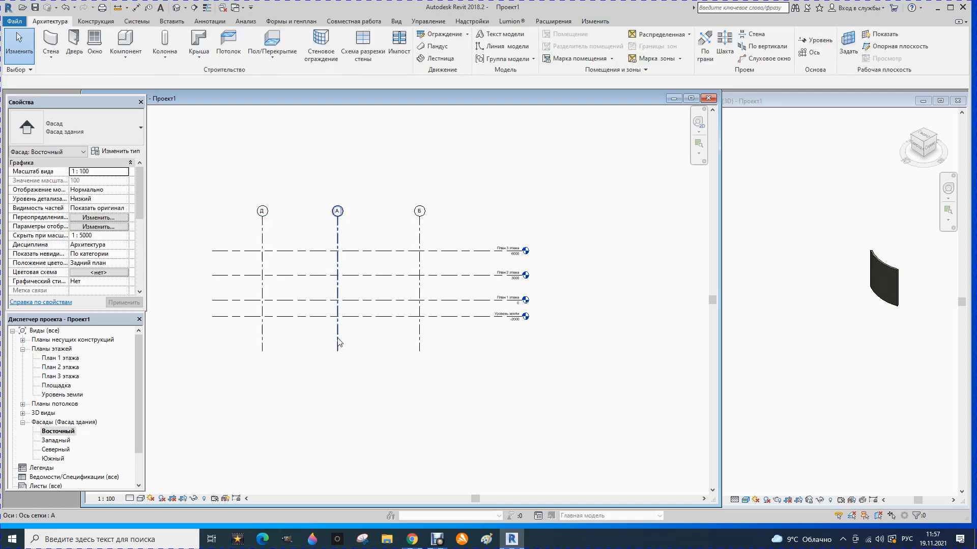
{"action": "scroll", "coordinate": [543, 362], "scroll_direction": "down", "scroll_amount": 1}
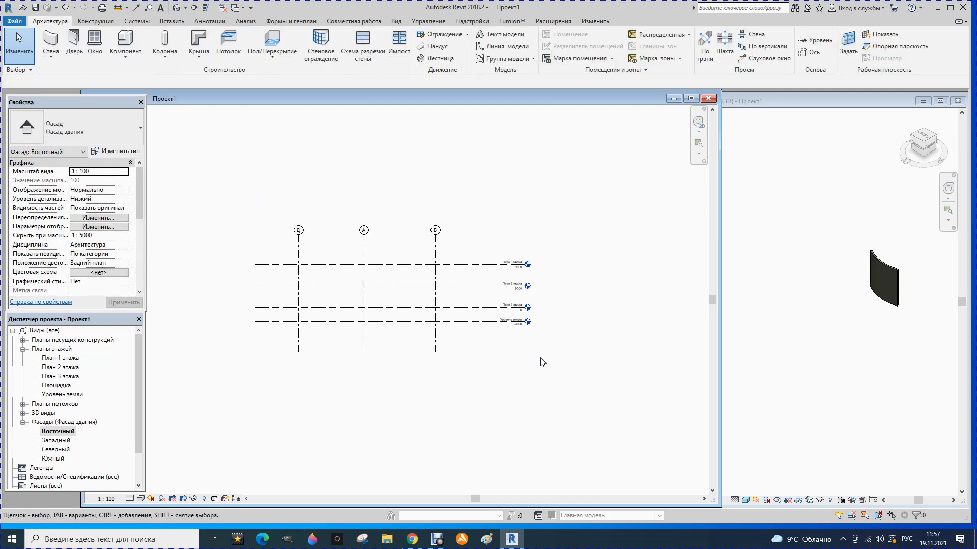